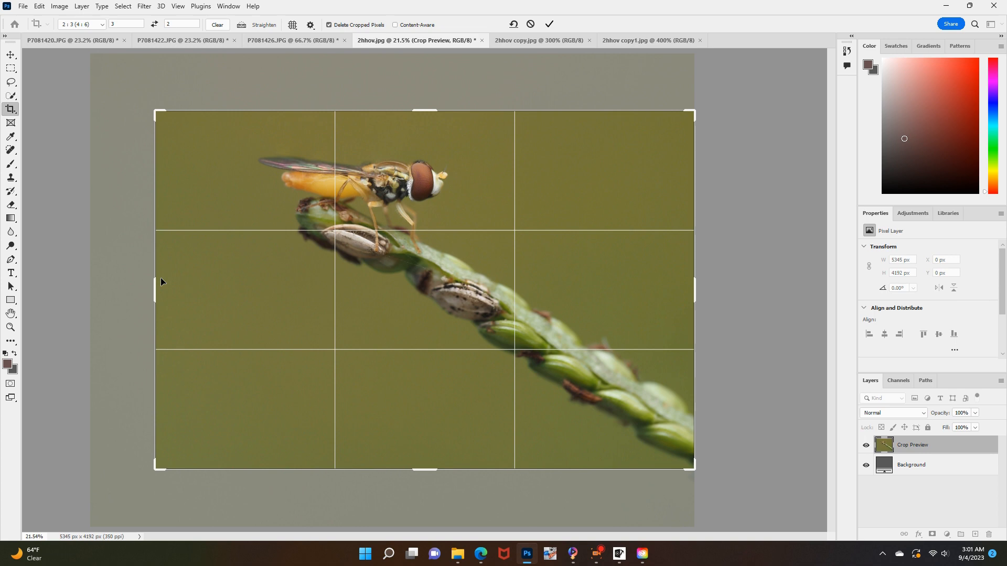
# Reposition the photo inside the 2:3 crop frame and tighten the frame slightly around the fly and the plant stem
pyautogui.moveTo(488, 293); pyautogui.dragTo(489, 305)
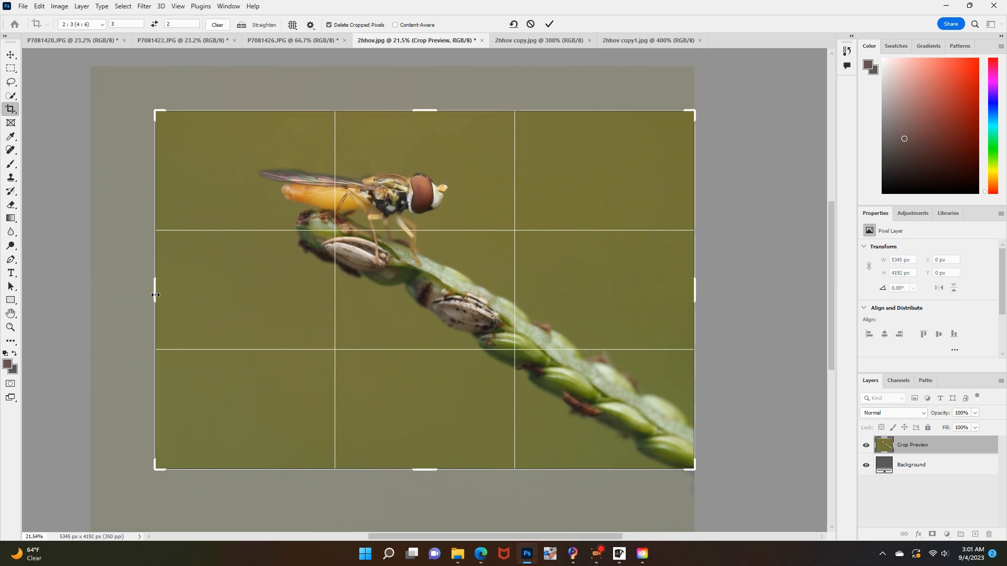
pyautogui.moveTo(155, 295); pyautogui.dragTo(163, 295)
pyautogui.moveTo(472, 288); pyautogui.dragTo(469, 293)
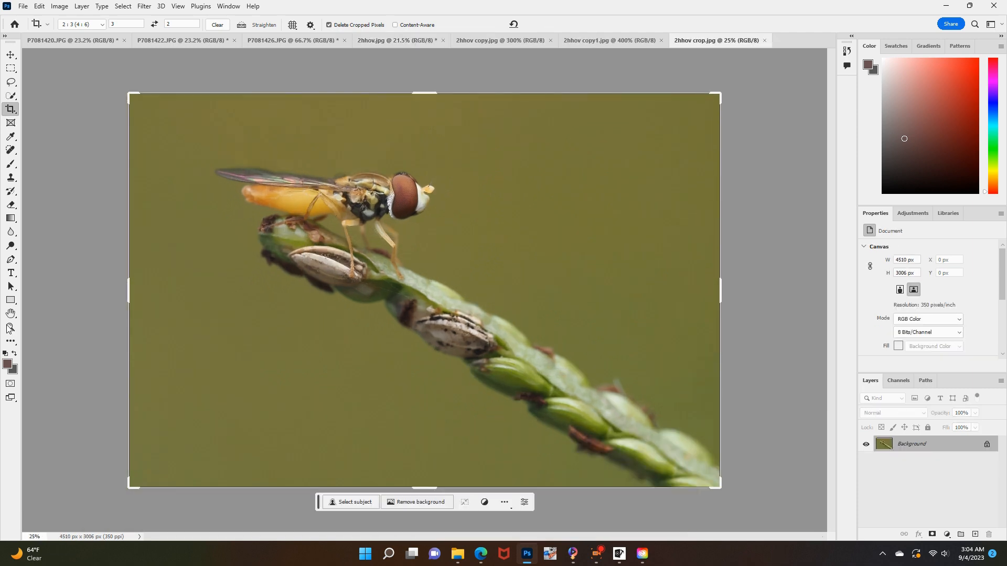
# Apply Smart Sharpen to the cropped photo with amount 110%, radius 3.9 px, reduce noise 10% and Lens Blur removal
pyautogui.click(10, 327)
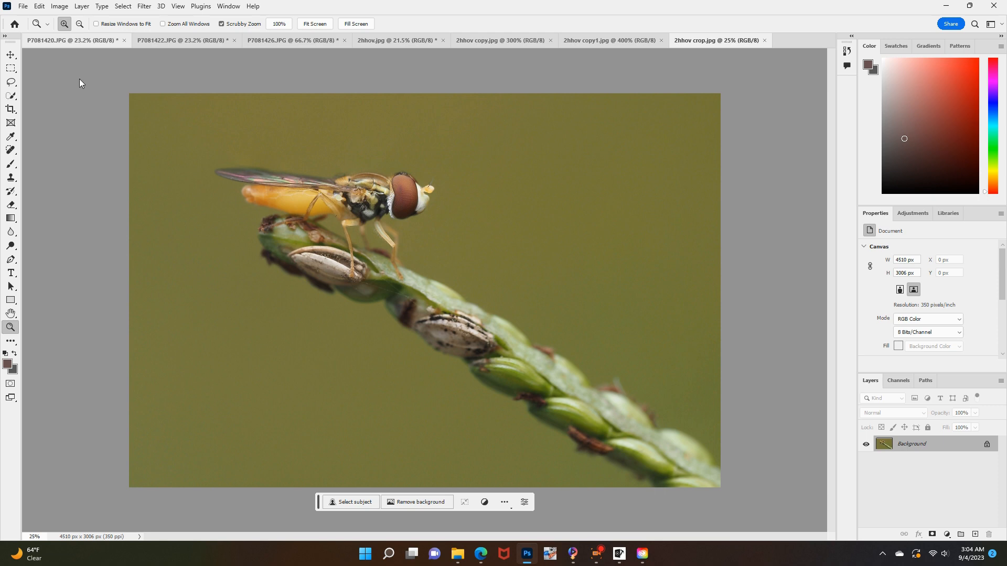
pyautogui.click(143, 8)
pyautogui.moveTo(252, 202)
pyautogui.click(321, 234)
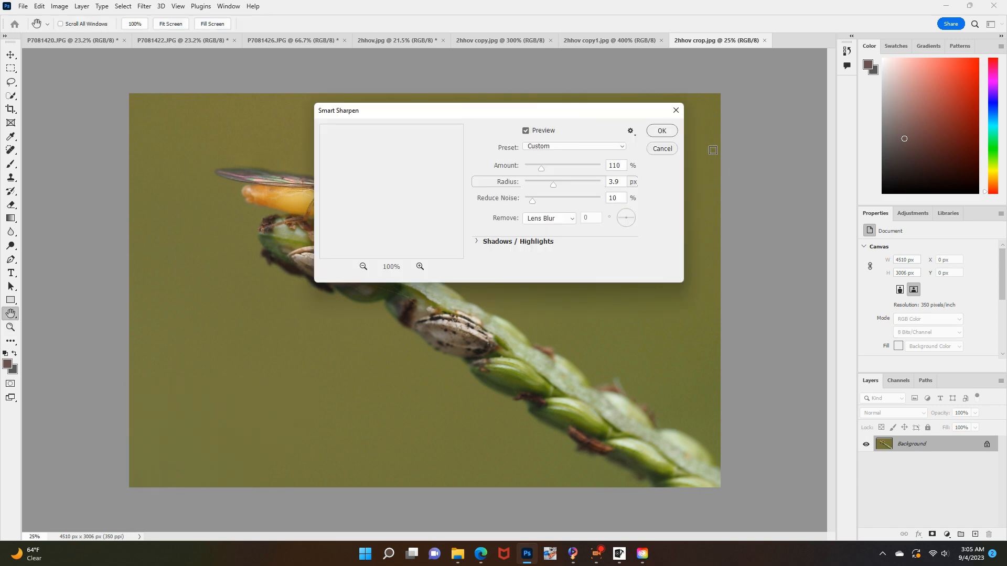
pyautogui.click(661, 131)
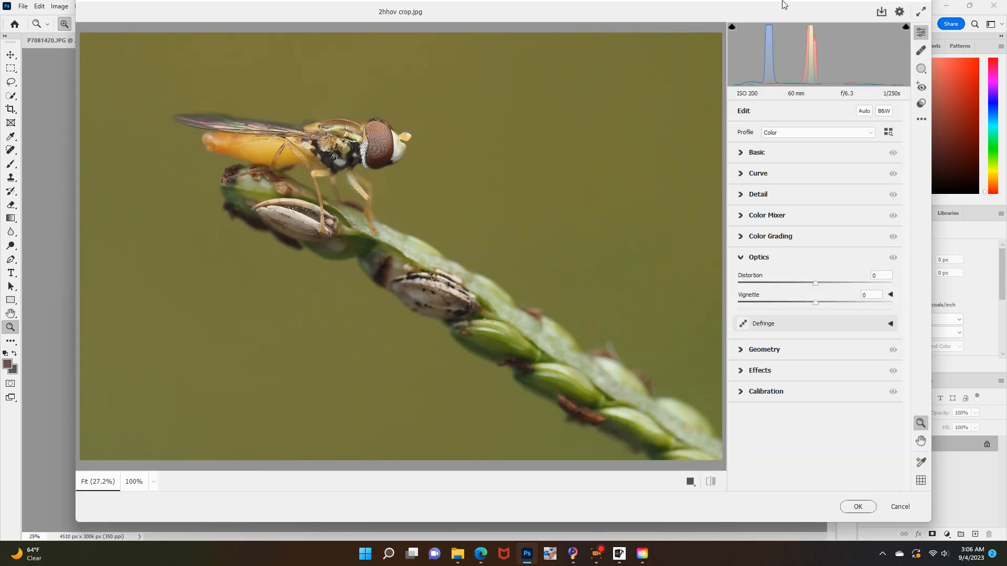
# Set vibrance to +27, texture to +35, clarity to +10 and highlights to -90 in the Camera Raw Basic adjustments
pyautogui.click(757, 152)
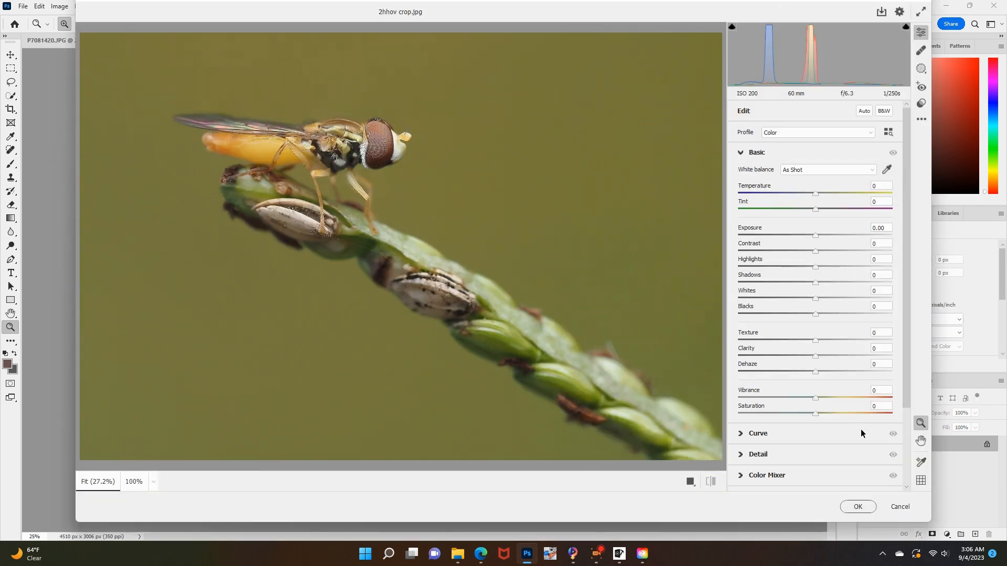
pyautogui.moveTo(820, 399); pyautogui.dragTo(834, 401)
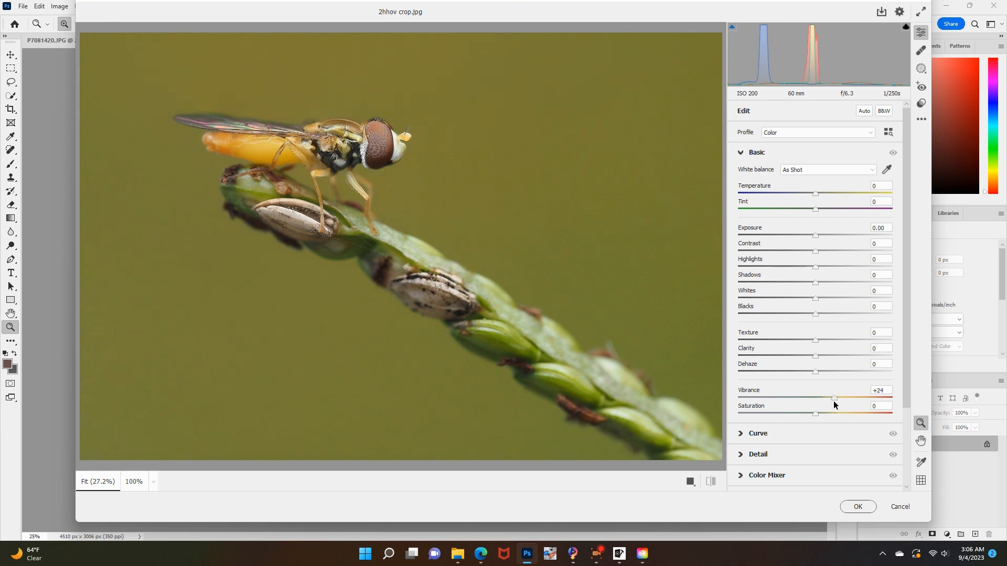
pyautogui.moveTo(822, 340); pyautogui.dragTo(842, 340)
pyautogui.click(819, 355)
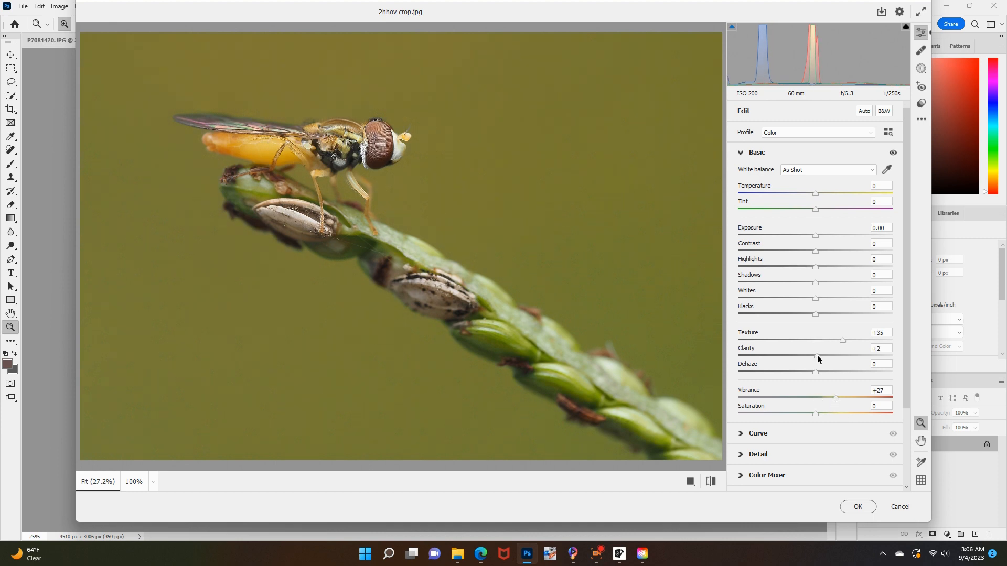
# Shift the Greens hue to about +16 in the Color Mixer and apply the Camera Raw adjustments
pyautogui.click(801, 471)
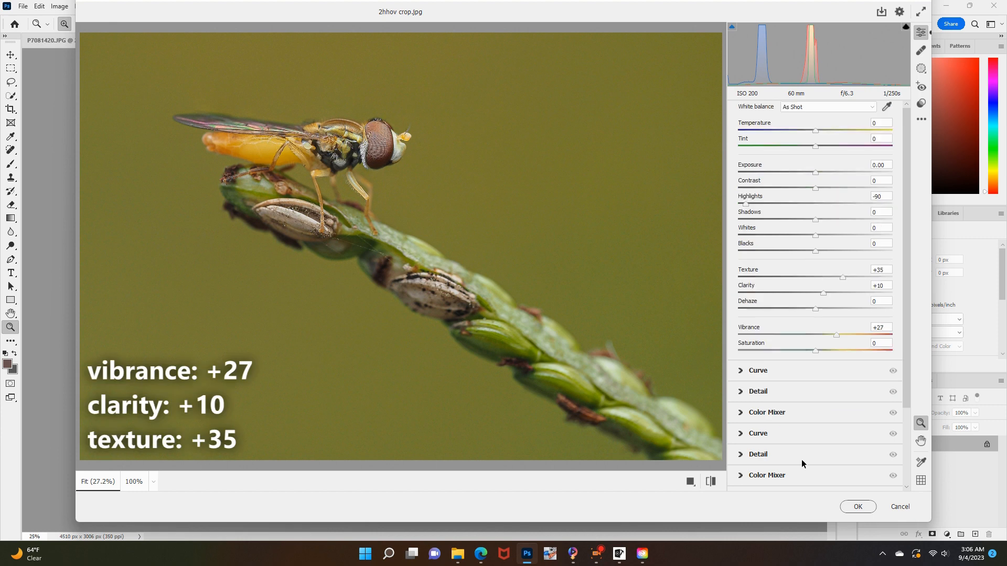
pyautogui.click(749, 250)
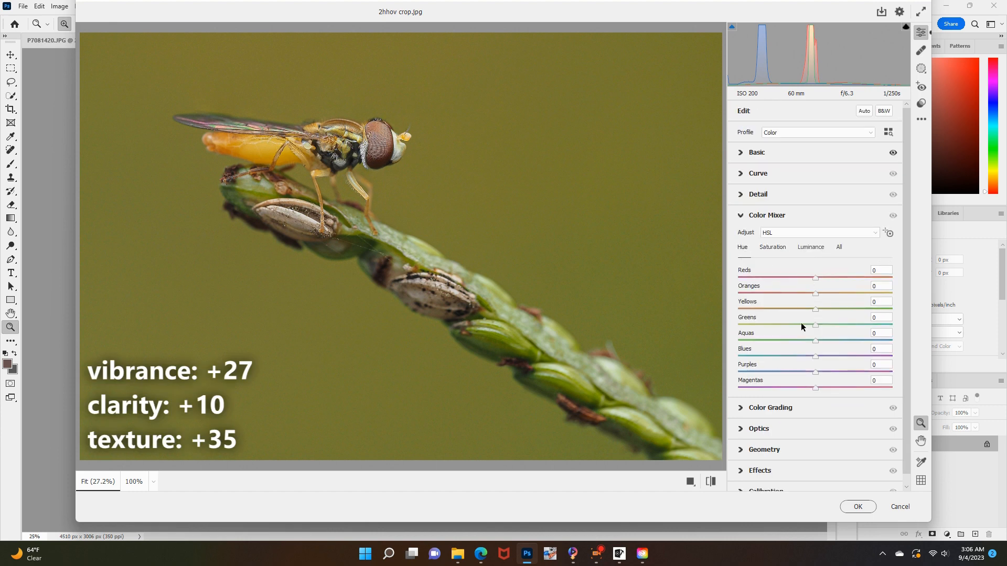
pyautogui.moveTo(815, 325); pyautogui.dragTo(829, 326)
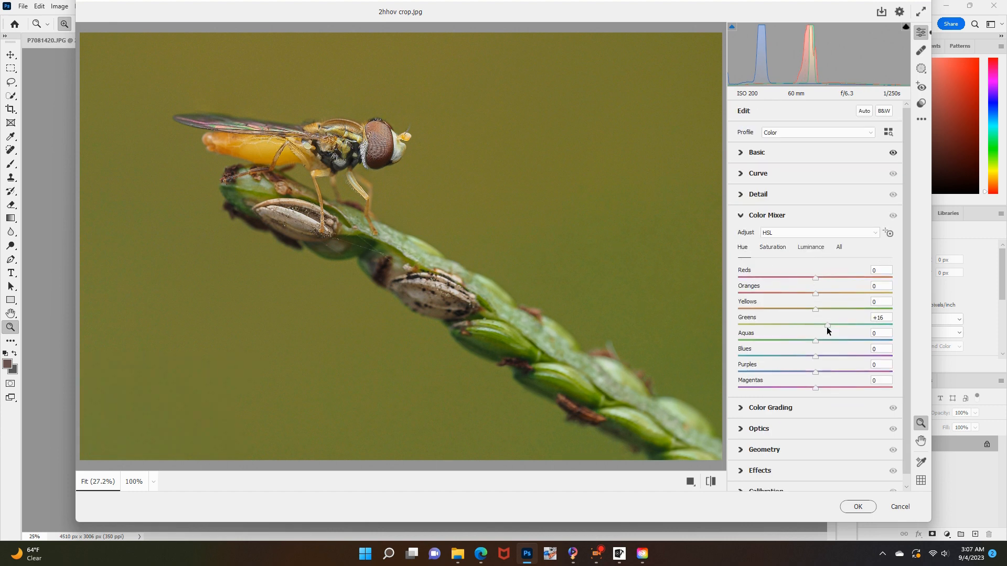
pyautogui.click(858, 506)
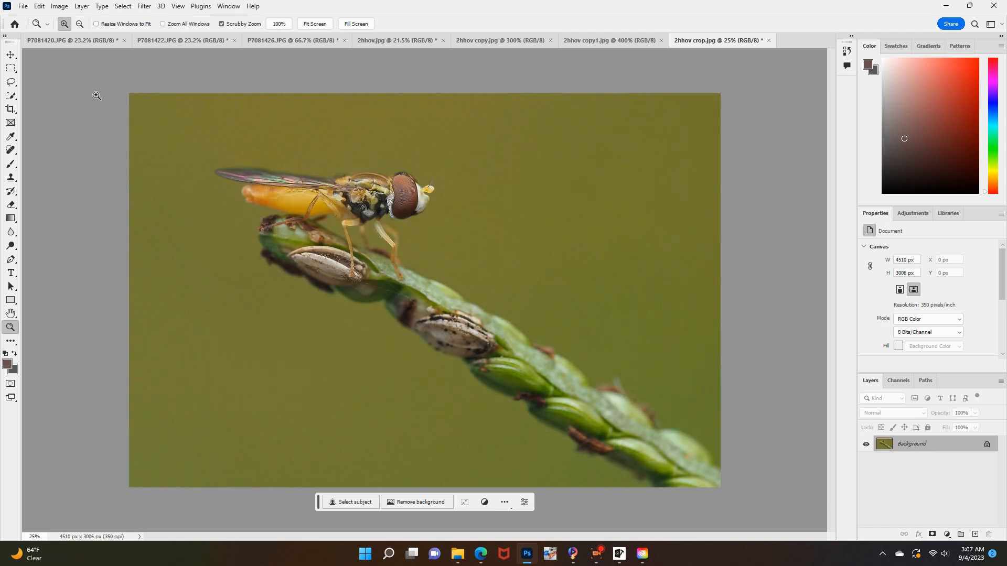
# Apply an RGB Curves adjustment with points at input 38 output 35 and input 86 output 79, and a slightly lowered highlight point
pyautogui.click(60, 6)
pyautogui.moveTo(75, 41)
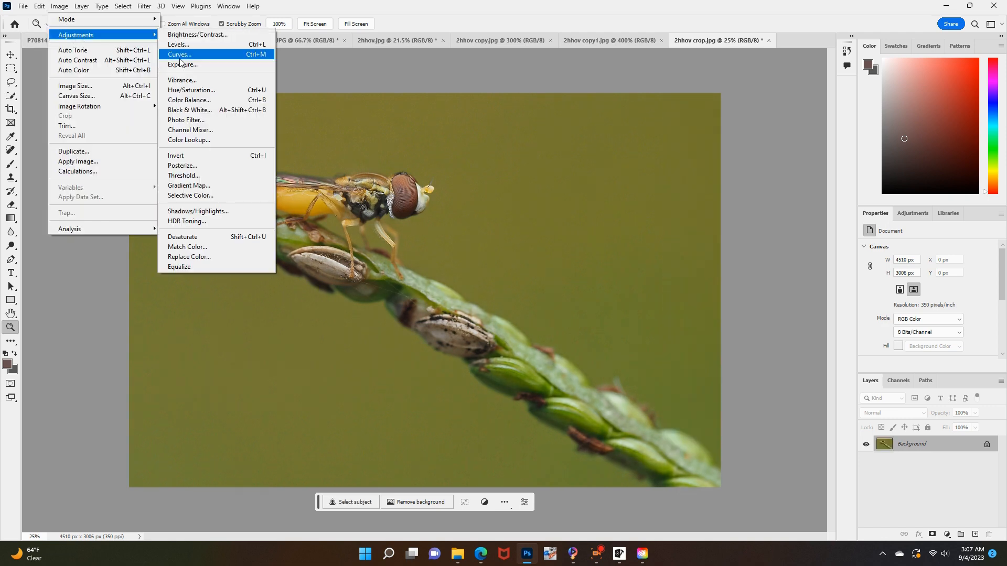
pyautogui.click(180, 56)
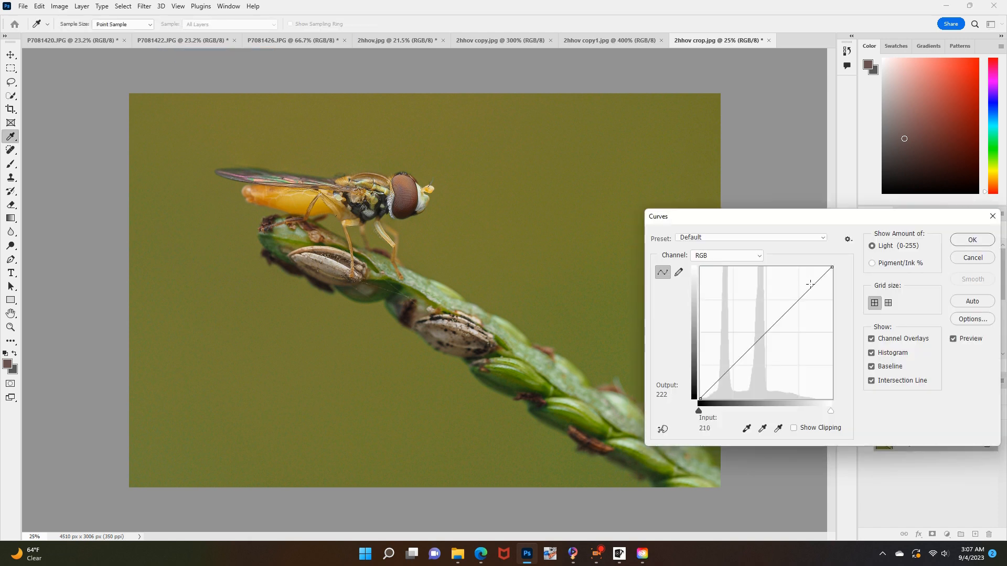
pyautogui.click(810, 285)
pyautogui.moveTo(810, 284); pyautogui.dragTo(810, 285)
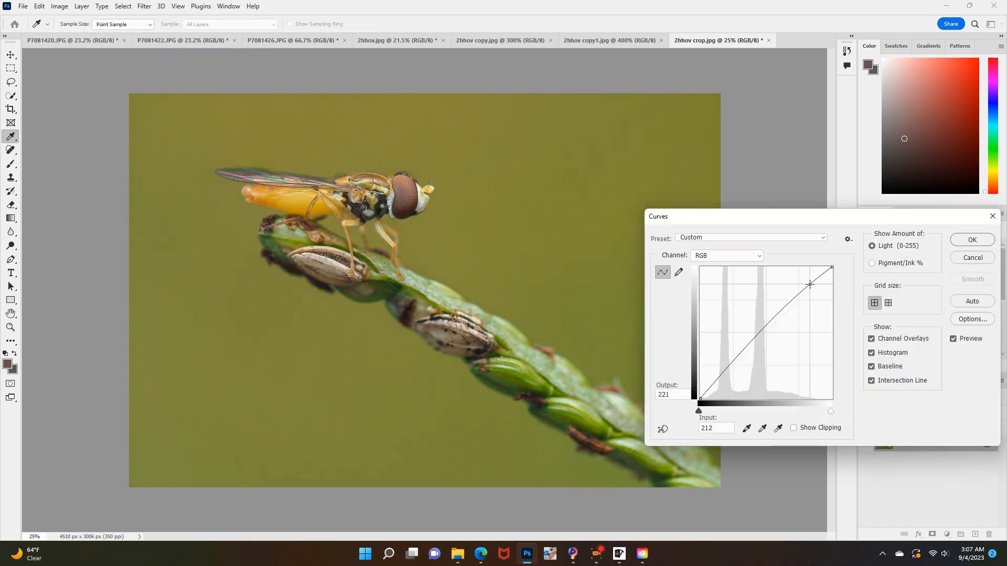
pyautogui.click(720, 381)
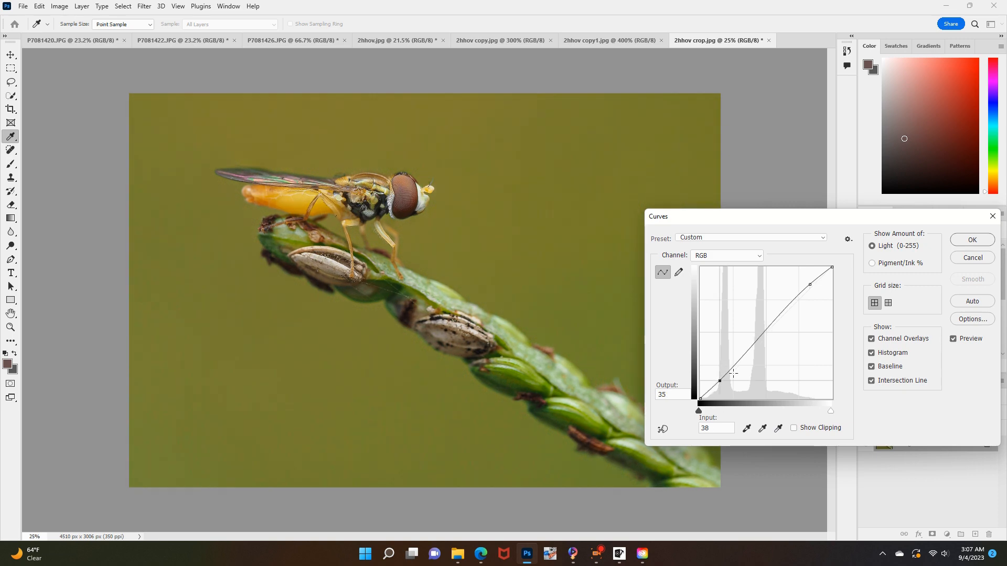
pyautogui.click(745, 358)
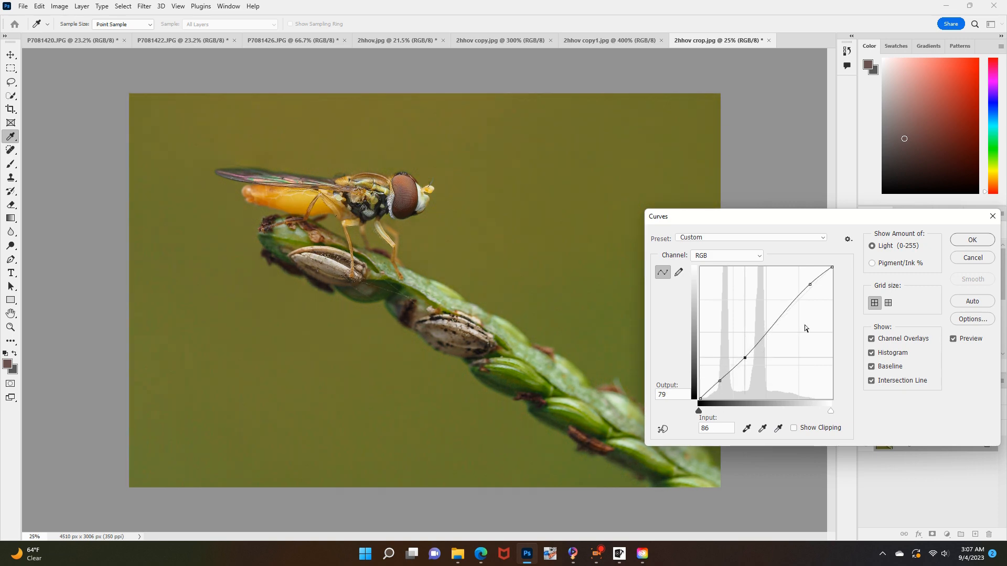
pyautogui.moveTo(807, 287); pyautogui.dragTo(816, 292)
pyautogui.press('Return')
# Examine the fly's fine detail up close at 66.7% and return to a view of the whole image
pyautogui.press('z')
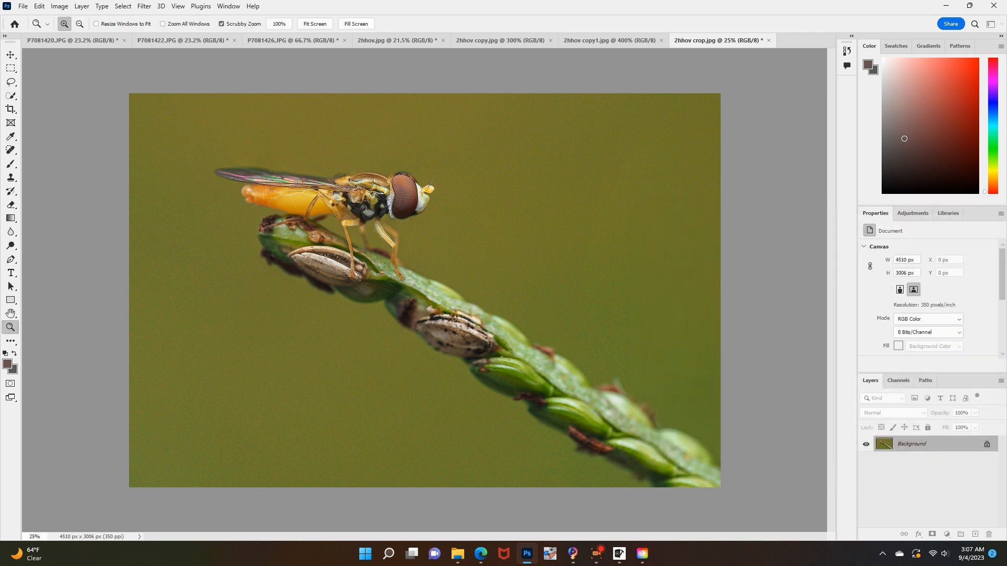
pyautogui.click(346, 173)
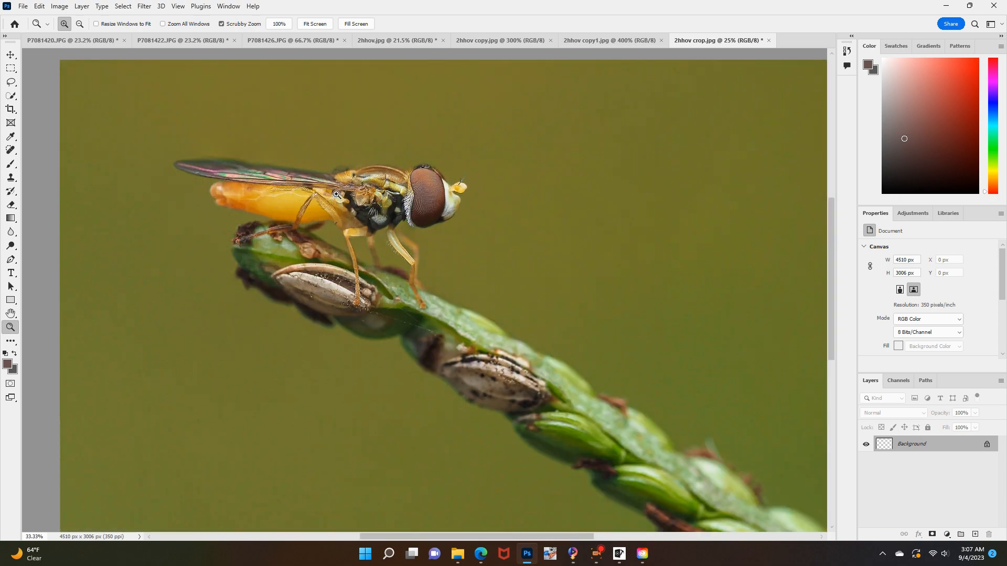
pyautogui.click(349, 194)
pyautogui.click(350, 202)
pyautogui.rightClick(350, 202)
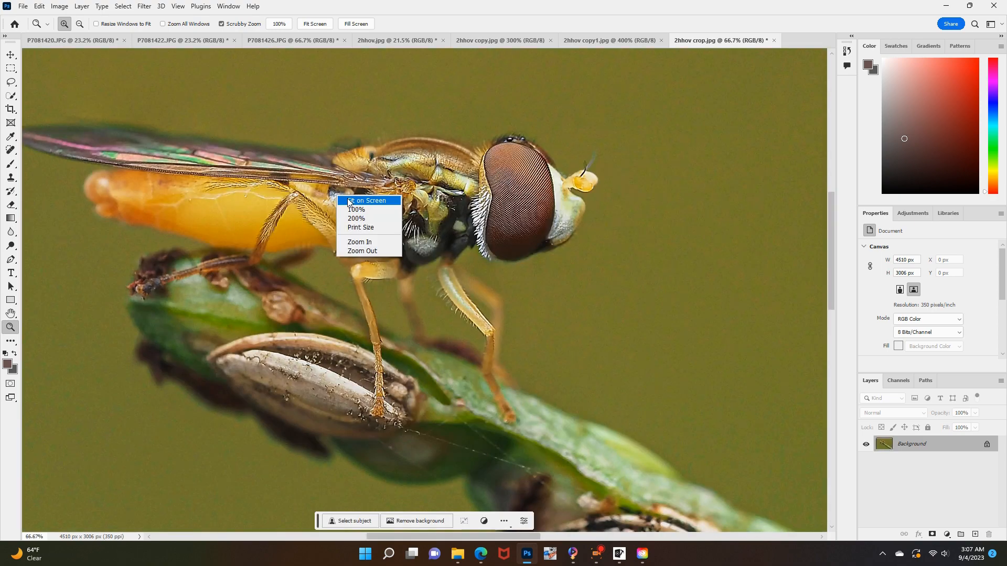
pyautogui.click(349, 202)
pyautogui.rightClick(348, 200)
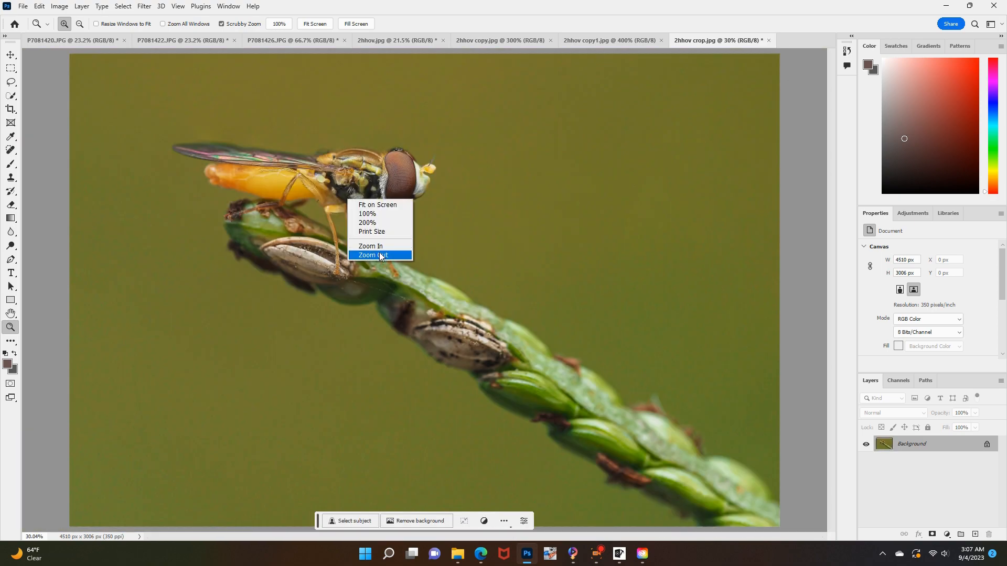
pyautogui.click(373, 256)
# In Selective Color, set the Reds to cyan -16%, magenta +19%, yellow +19% and black +18%, comparing with the preview off
pyautogui.click(59, 6)
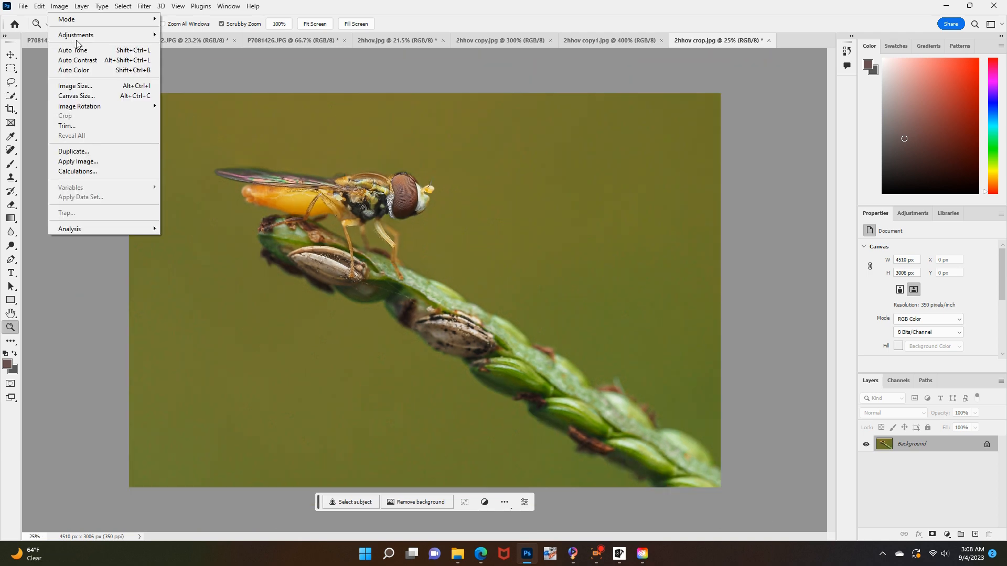
pyautogui.moveTo(112, 36)
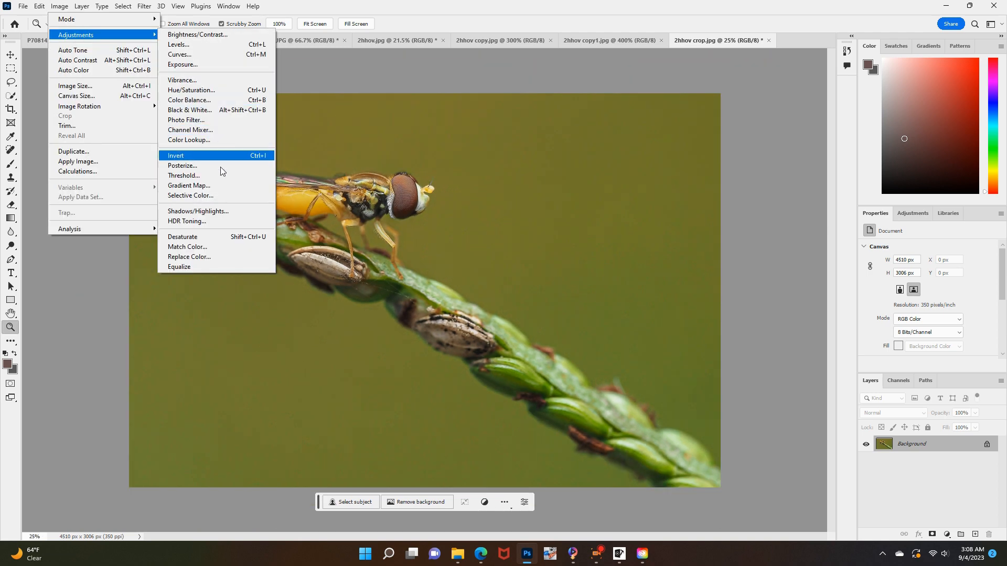
pyautogui.click(218, 196)
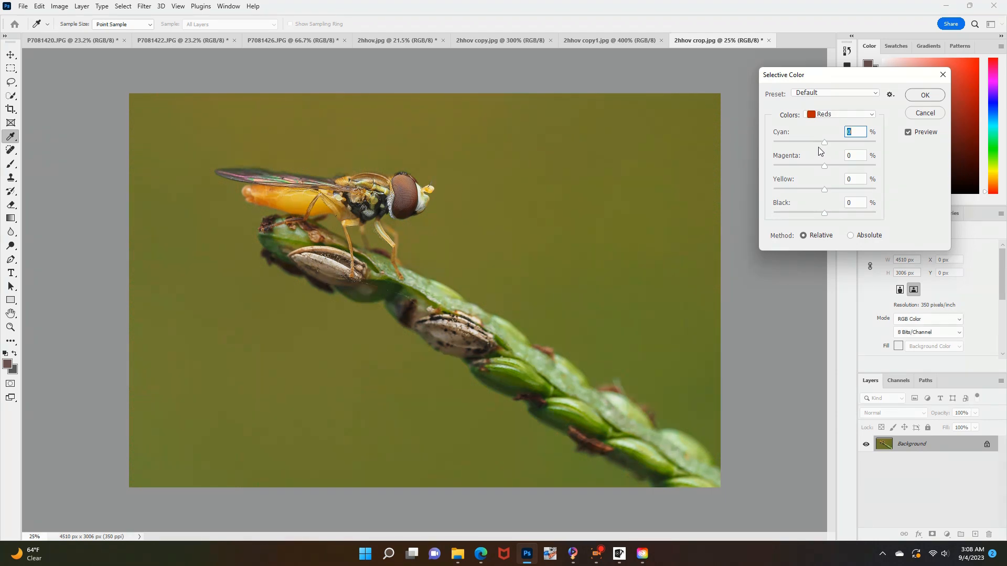
pyautogui.write('20')
pyautogui.click(835, 166)
pyautogui.click(834, 190)
pyautogui.click(834, 213)
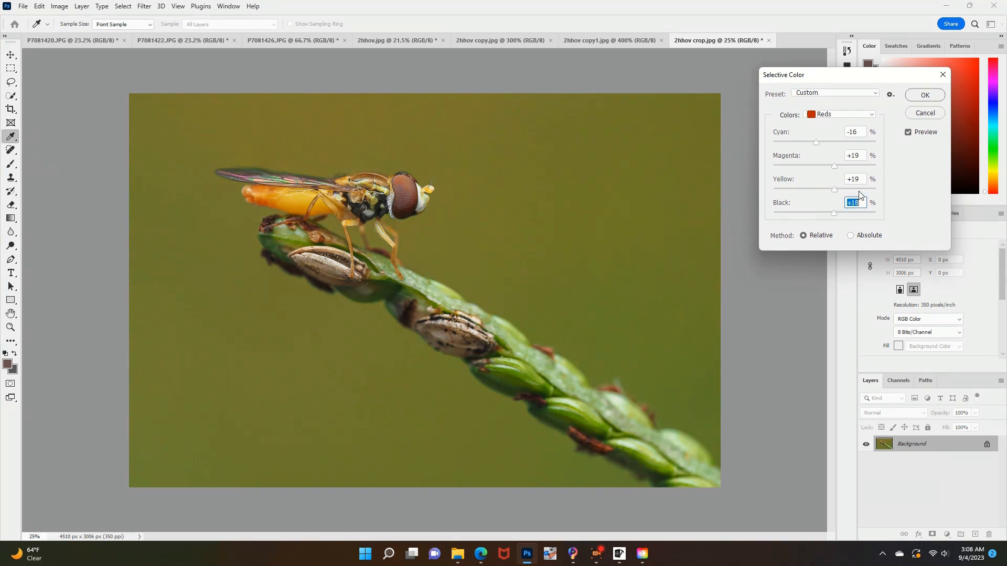
pyautogui.click(909, 132)
pyautogui.click(908, 132)
# Set the Selective Color Yellows to cyan +15%, magenta -11% and yellow -23%, and compare with the preview off
pyautogui.hotkey('alt', '2')
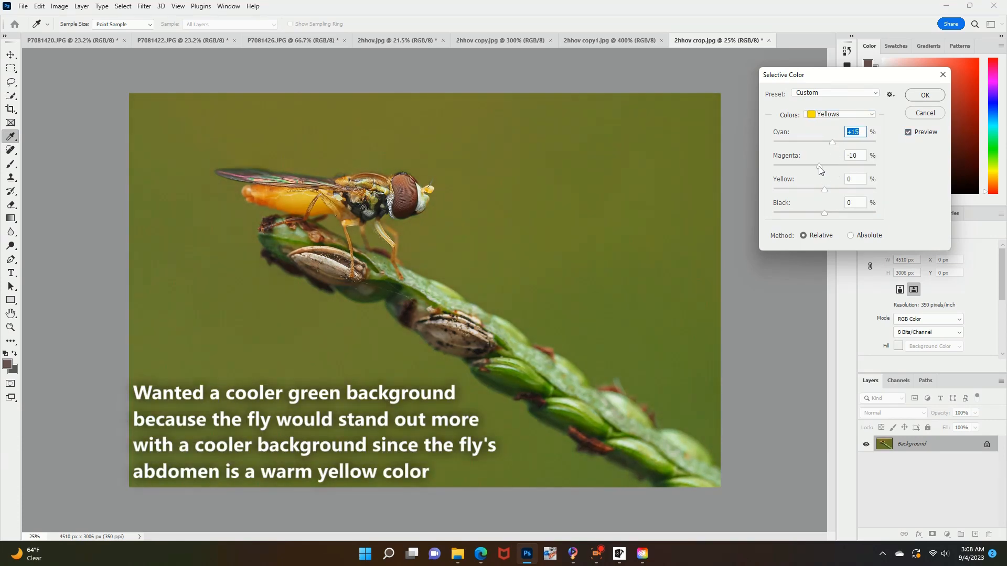
pyautogui.click(819, 166)
pyautogui.click(812, 190)
pyautogui.click(909, 133)
pyautogui.click(909, 132)
# Set the Selective Color Greens to cyan +23%, magenta +27% and yellow -31%, and the Whites to black +29%
pyautogui.click(839, 115)
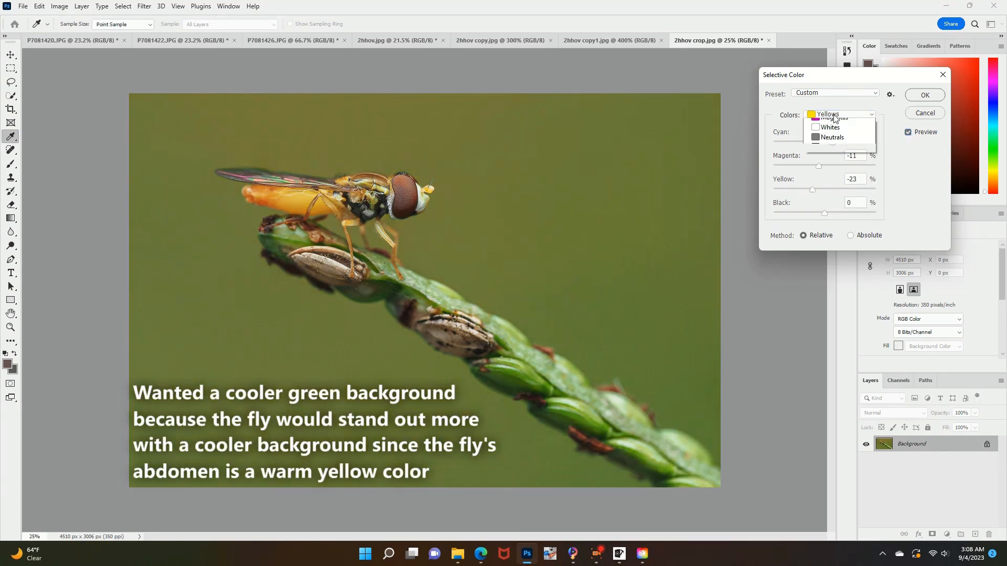
pyautogui.click(821, 138)
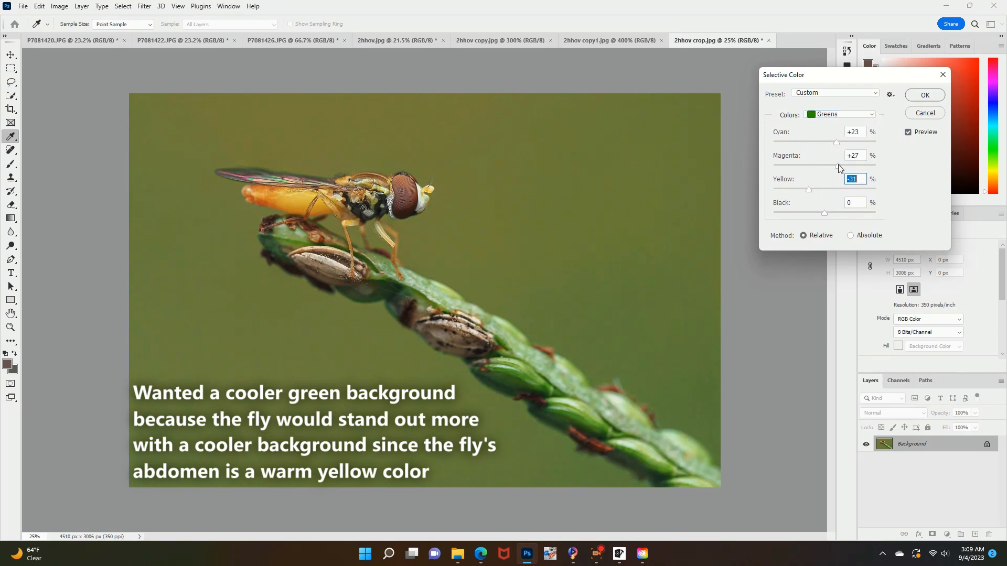
pyautogui.hotkey('alt', '7')
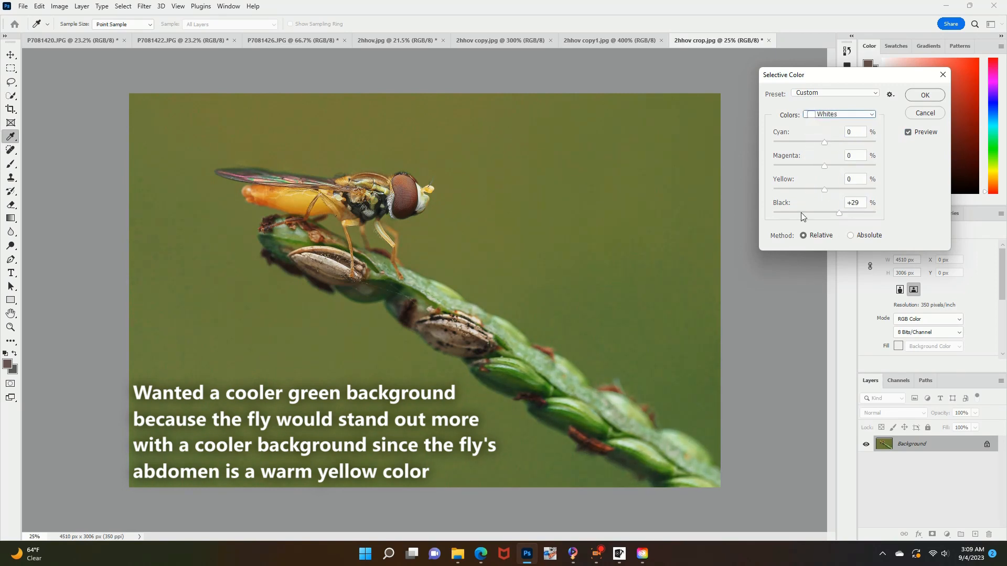
# Set the black amount of the Selective Color Blacks to +10% and compare the image with the preview off and on
pyautogui.click(839, 114)
pyautogui.click(832, 201)
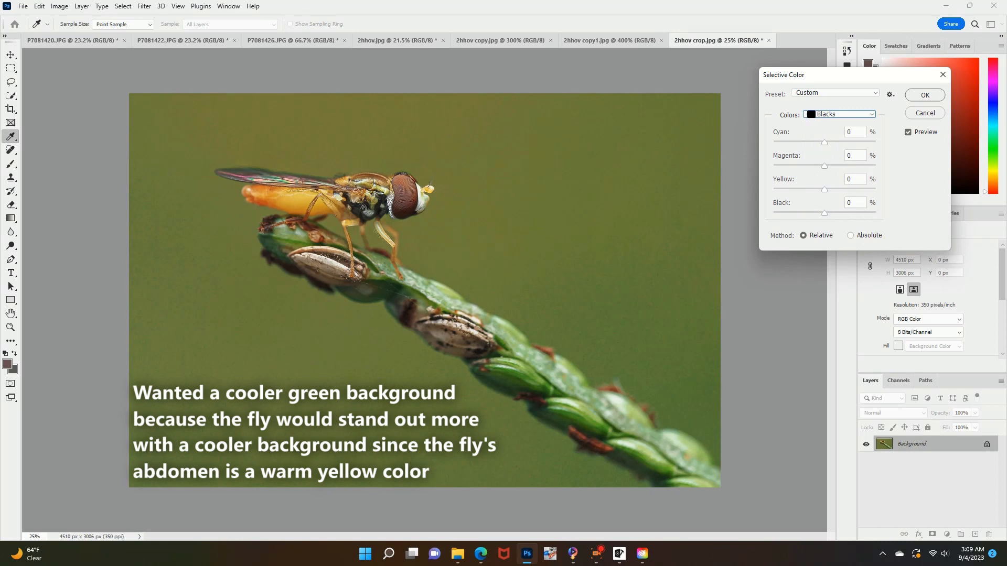
pyautogui.click(855, 203)
pyautogui.scroll(5, 863, 216)
pyautogui.write('10')
pyautogui.click(908, 132)
pyautogui.click(908, 133)
pyautogui.click(908, 132)
pyautogui.click(908, 133)
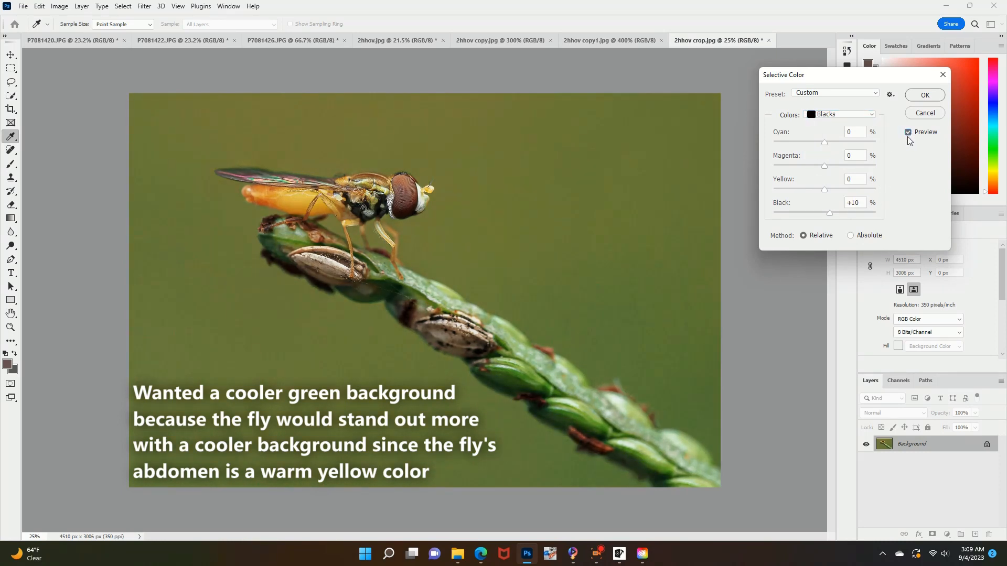
pyautogui.click(907, 135)
pyautogui.click(907, 135)
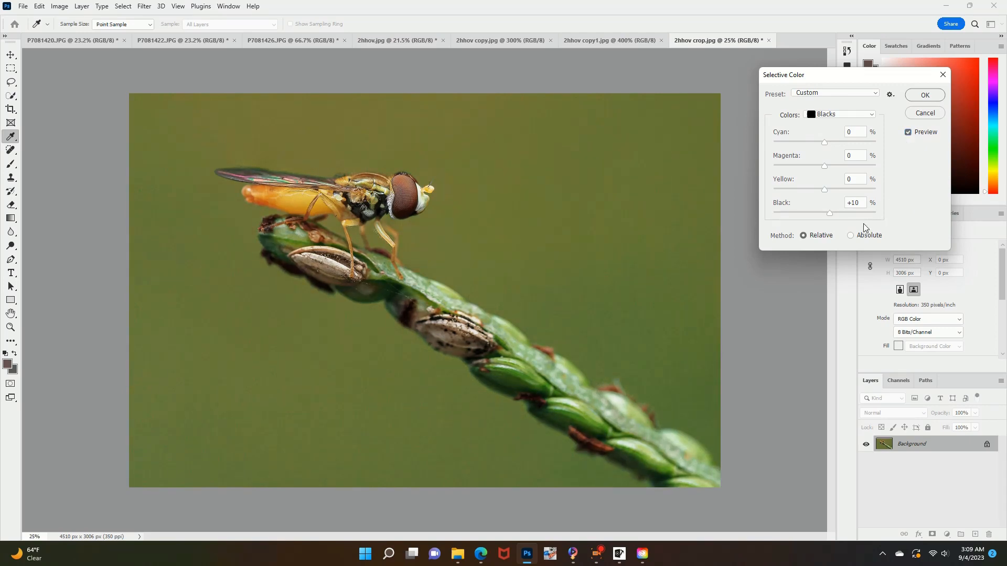
# Lower the black amount of the Blacks slightly and apply the Selective Color adjustment
pyautogui.click(855, 202)
pyautogui.scroll(-2, 855, 202)
pyautogui.press('Return')
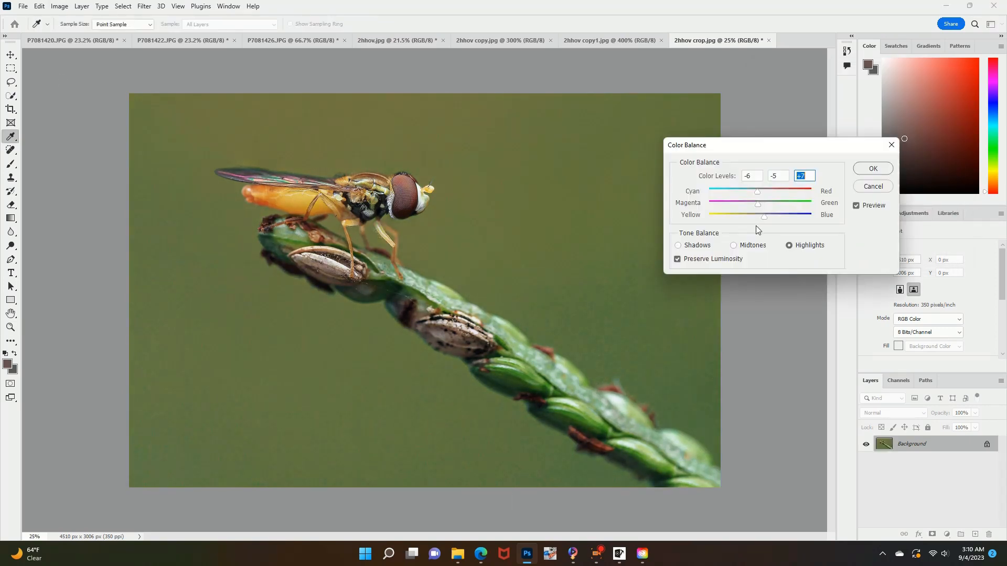
# Fine-tune the Color Balance highlights around levels -6, -5 and +7, switch to the Shadows tone, and apply the adjustment
pyautogui.press('Down')
pyautogui.click(699, 246)
pyautogui.press('Tab')
pyautogui.press('Return')
pyautogui.press('z')
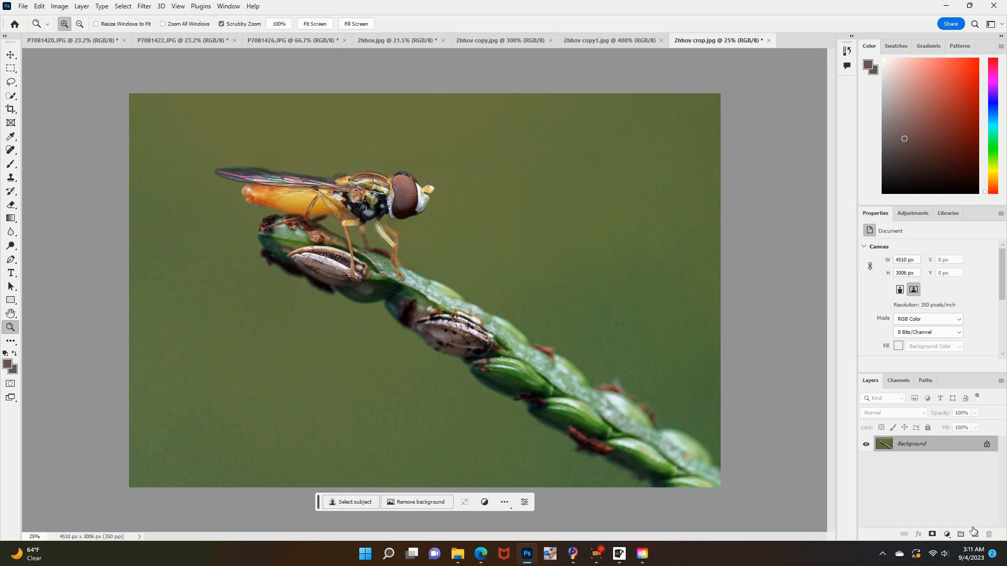
# Add a new layer and paint a soft white brush stroke in the image's upper-left corner
pyautogui.click(974, 534)
pyautogui.press('i')
pyautogui.press('Return')
pyautogui.press('b')
pyautogui.click(152, 116)
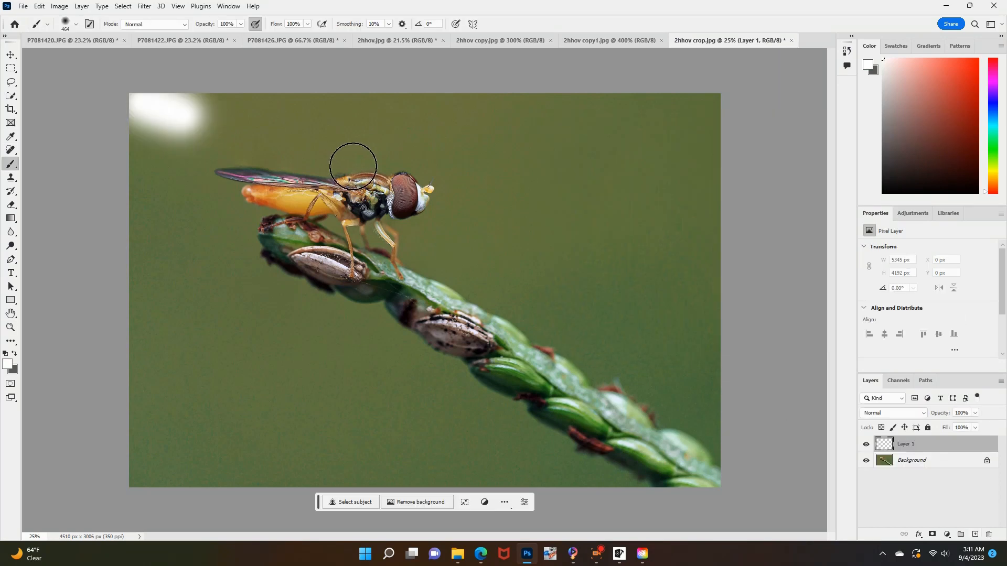
# Extend the soft white corner stroke diagonally to the hoverfly's thorax and paint a second one below its wing
pyautogui.keyDown('shift'); pyautogui.click(348, 162); pyautogui.keyUp('shift')
pyautogui.click(147, 194)
pyautogui.keyDown('shift'); pyautogui.click(276, 229); pyautogui.keyUp('shift')
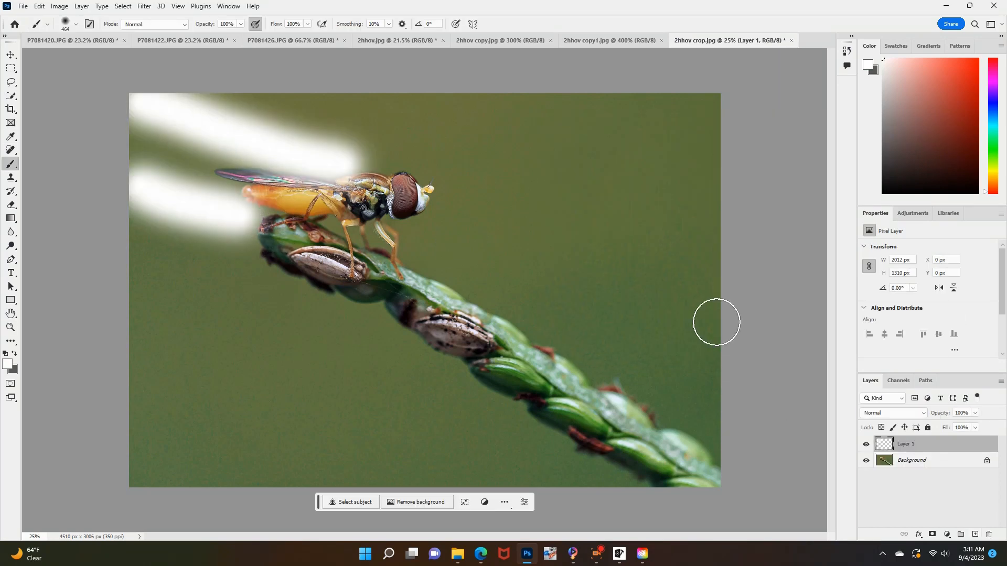
# Set the white stroke layer to Overlay blending and apply a Gaussian Blur with a 585.5-pixel radius
pyautogui.hotkey('shift', 'alt', 'o')
pyautogui.click(144, 6)
pyautogui.click(299, 198)
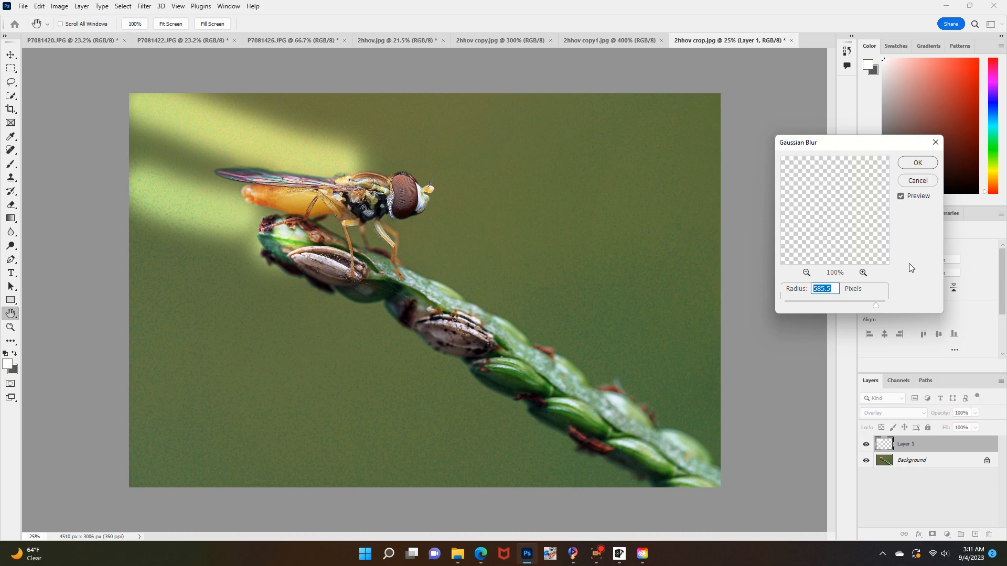
pyautogui.click(901, 163)
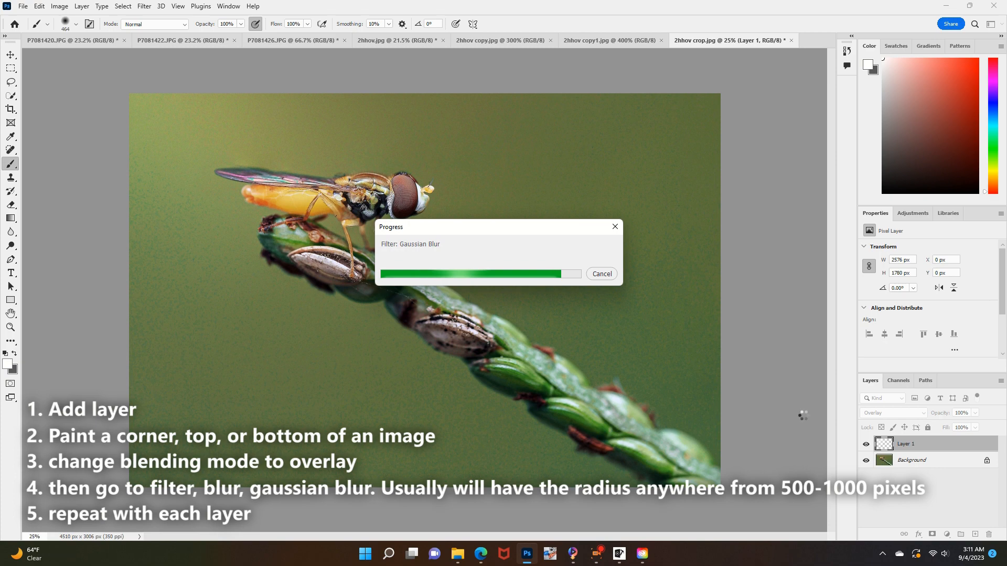
# Paint another white stroke above the hoverfly on a new Overlay layer and blur it by 585.5 pixels
pyautogui.click(976, 535)
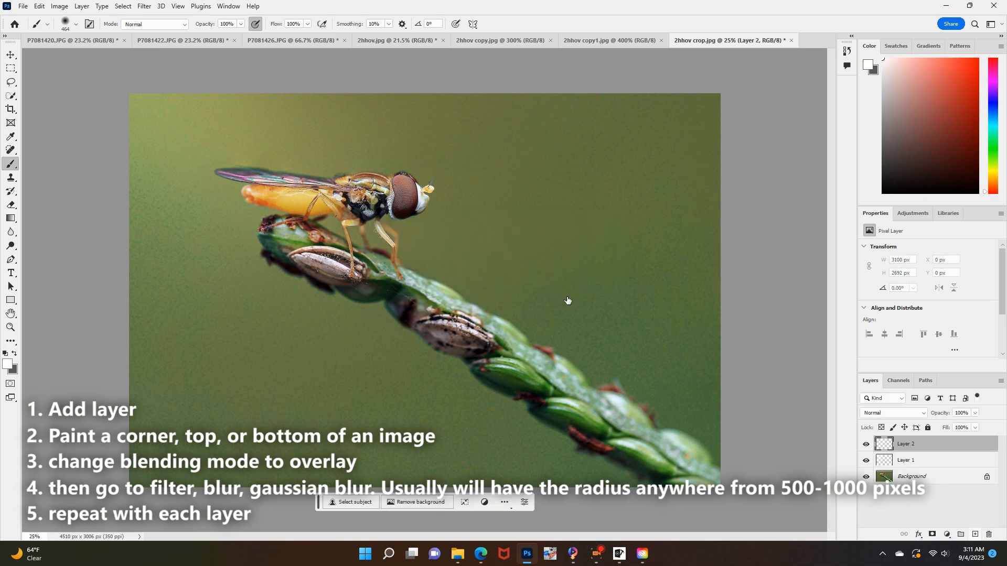
pyautogui.moveTo(215, 97); pyautogui.dragTo(350, 162)
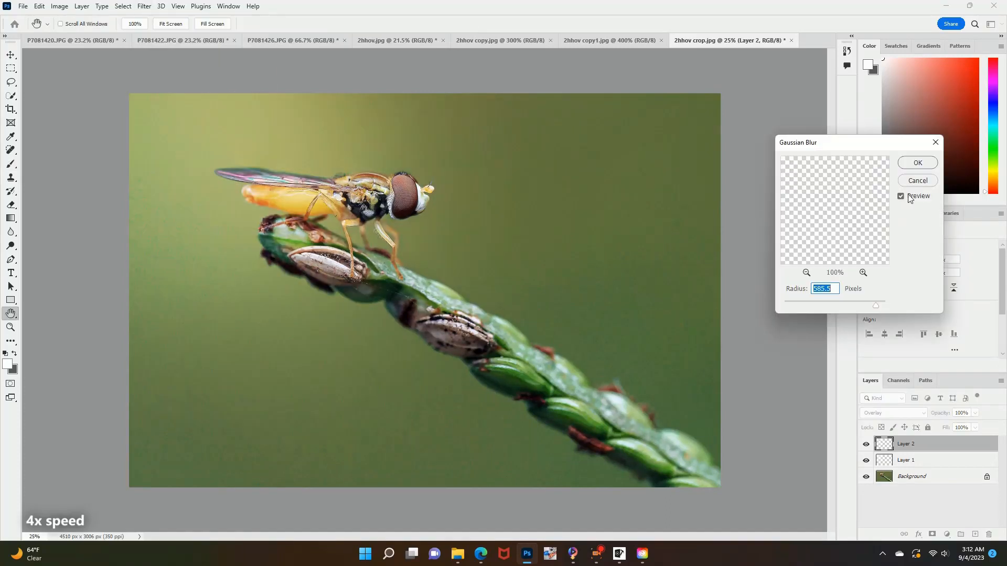
pyautogui.press('Return')
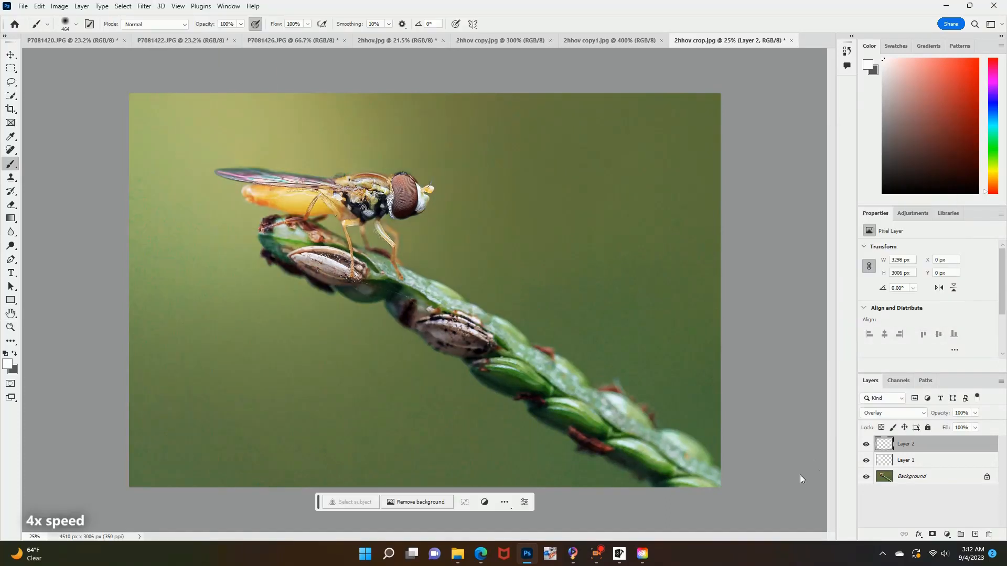
# Add a new layer and paint soft dark grey strokes along the image's right, bottom and lower left edges
pyautogui.click(975, 534)
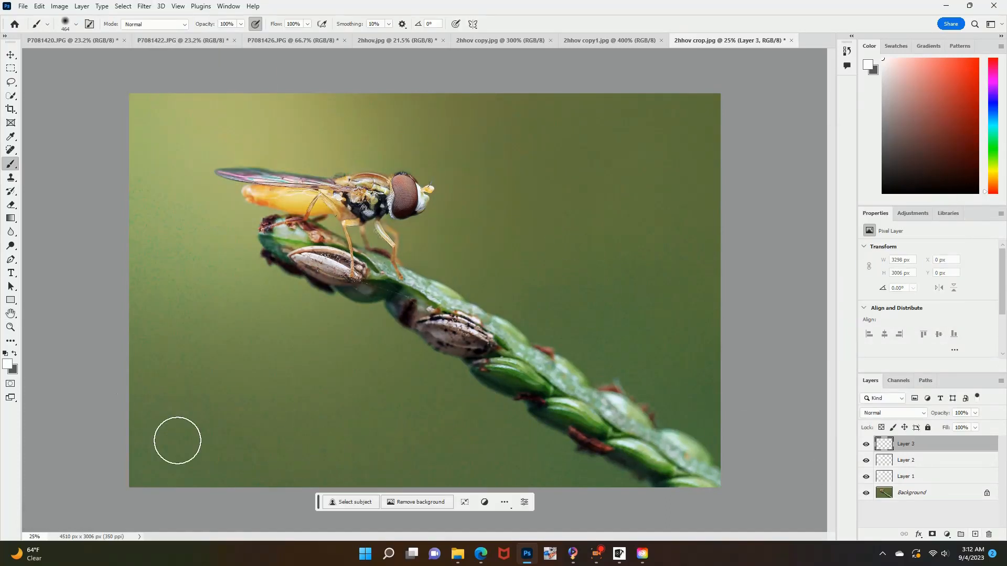
pyautogui.click(15, 354)
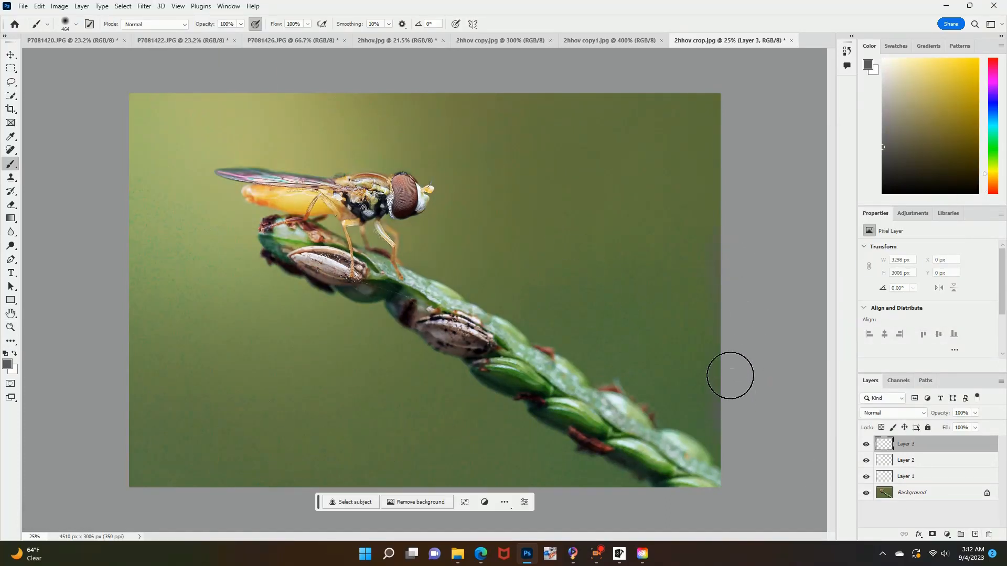
pyautogui.moveTo(722, 503)
pyautogui.mouseDown()
pyautogui.moveTo(126, 494)
pyautogui.moveTo(131, 371)
pyautogui.mouseUp()
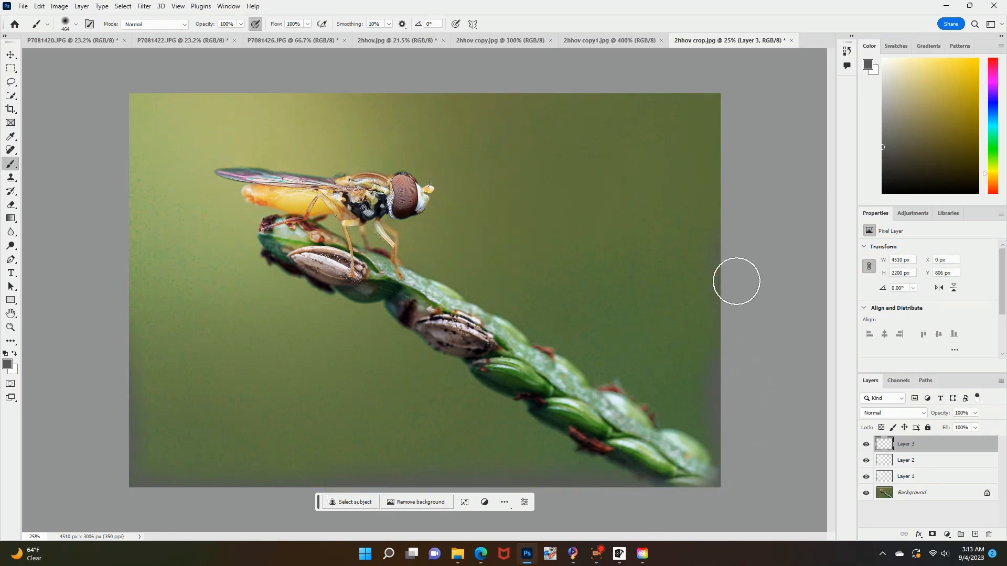
pyautogui.moveTo(726, 170); pyautogui.dragTo(715, 476)
# Blend the dark edge strokes in with Overlay mode and a Gaussian Blur
pyautogui.click(144, 6)
pyautogui.click(163, 18)
pyautogui.click(913, 162)
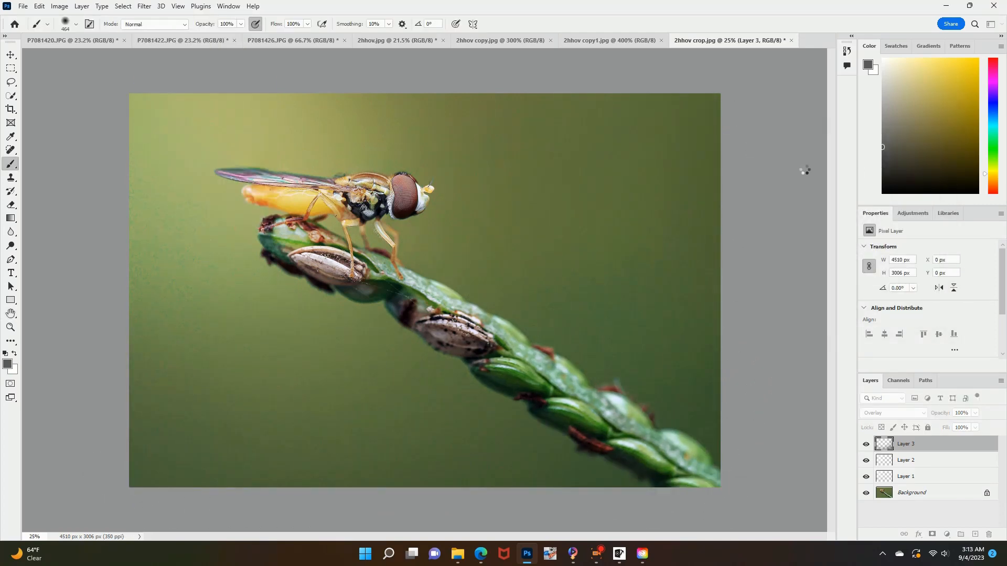
# Add new layers and paint a soft white stroke along the image's top edge
pyautogui.click(974, 534)
pyautogui.click(974, 534)
pyautogui.click(144, 6)
pyautogui.press('Escape')
pyautogui.press('x')
pyautogui.moveTo(283, 102); pyautogui.dragTo(698, 102)
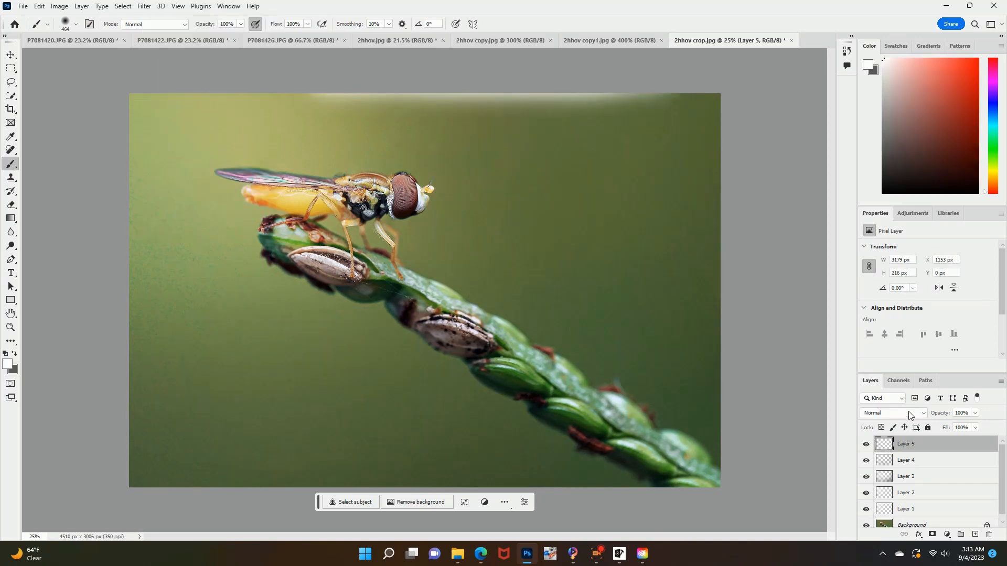
# Set the top-edge light layer to Overlay and apply a Gaussian Blur of 585.5 pixels
pyautogui.click(891, 413)
pyautogui.click(886, 407)
pyautogui.hotkey('ctrl', 'j')
pyautogui.click(144, 5)
pyautogui.click(301, 180)
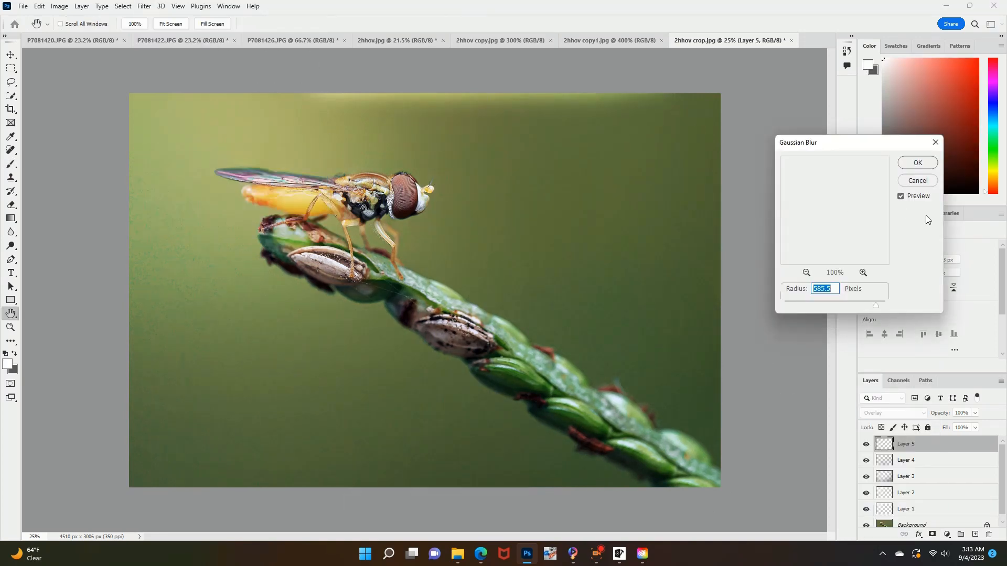
pyautogui.click(917, 162)
pyautogui.press('b')
pyautogui.click(144, 6)
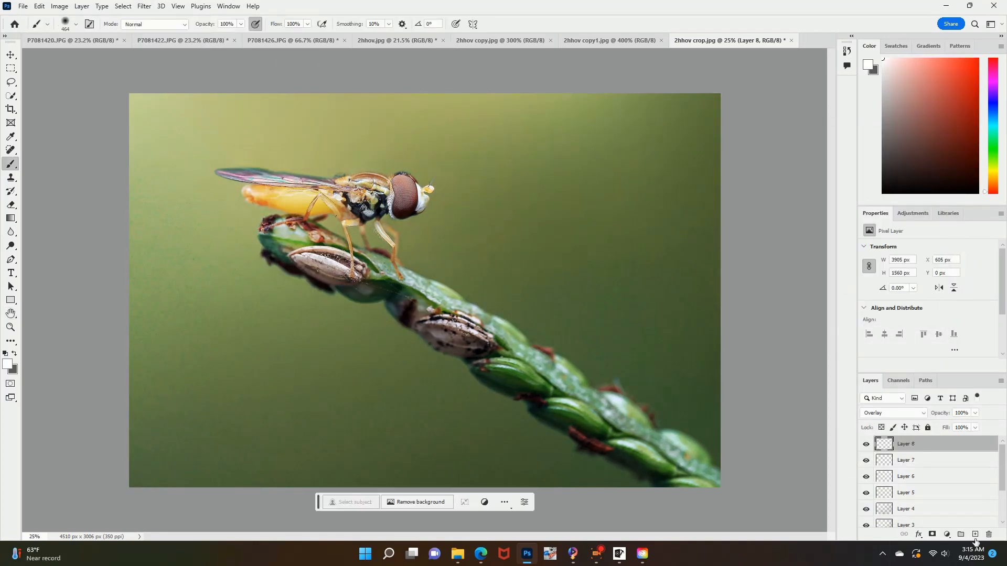
# Add a new layer and paint dark grey diagonal strokes on both sides of the stem's lower half
pyautogui.click(975, 535)
pyautogui.click(975, 534)
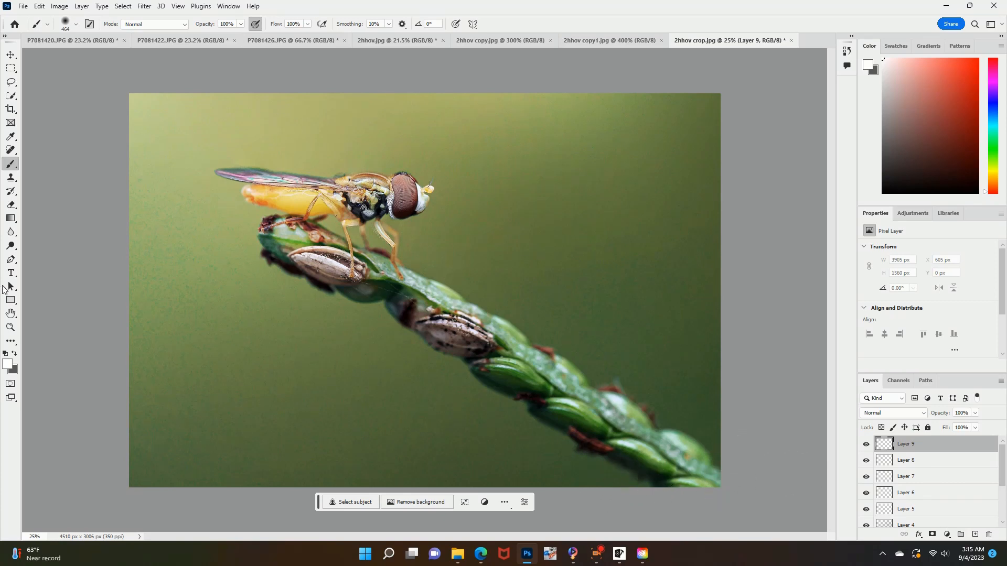
pyautogui.click(15, 354)
pyautogui.click(577, 473)
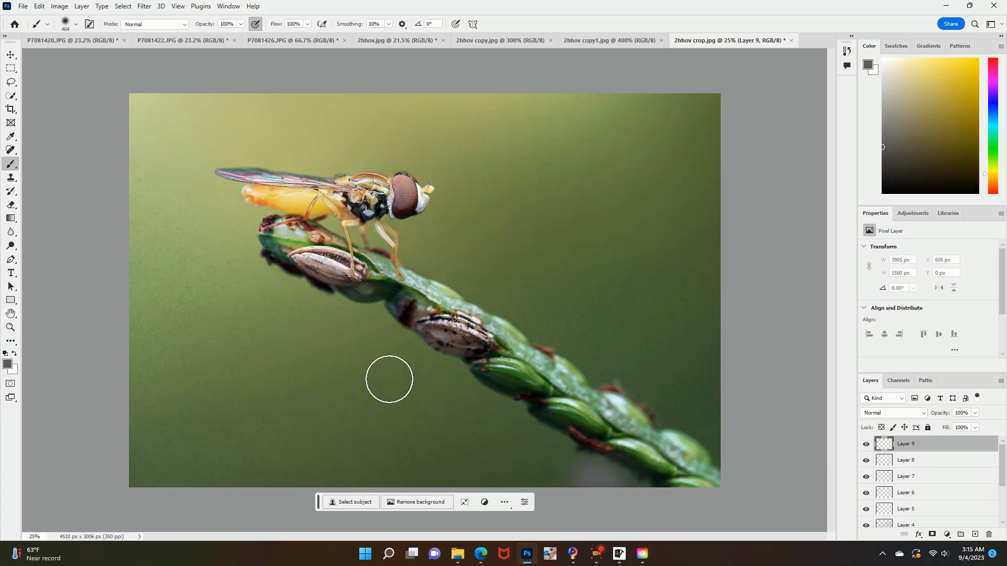
pyautogui.moveTo(514, 246); pyautogui.dragTo(719, 404)
pyautogui.moveTo(566, 466); pyautogui.dragTo(398, 378)
# Set the dark stroke layer beside the stem to Overlay and blur it with a 585.5-pixel Gaussian Blur
pyautogui.hotkey('shift', 'alt', 'o')
pyautogui.hotkey('ctrl', 'alt', 'f')
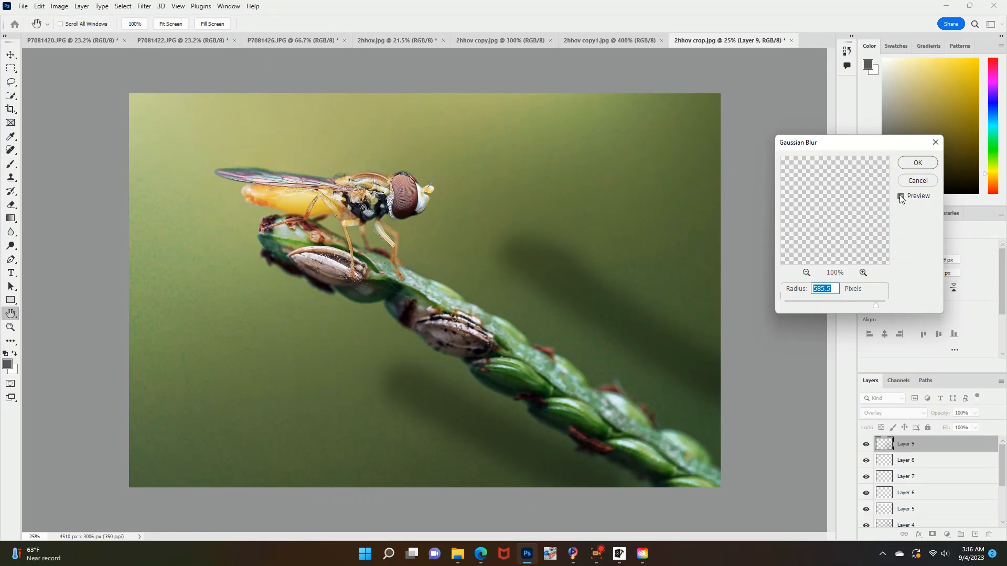
pyautogui.press('Return')
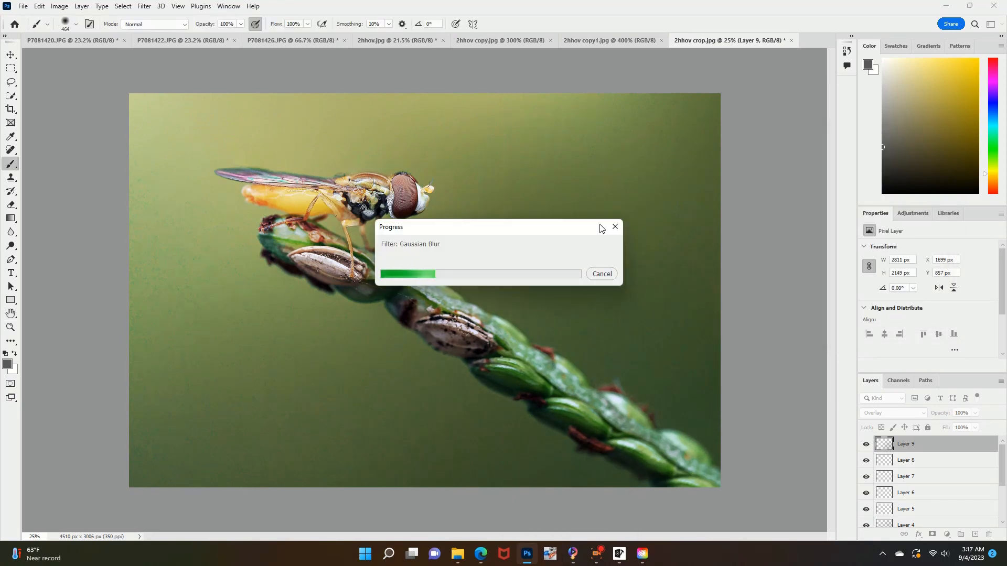
# Add a new layer and paint a soft white diagonal stroke from the image's left edge to below the stem's tip
pyautogui.hotkey('ctrl', 'shift', 'alt', 'n')
pyautogui.press('x')
pyautogui.moveTo(139, 168)
pyautogui.mouseDown()
pyautogui.moveTo(225, 281)
pyautogui.moveTo(466, 400)
pyautogui.mouseUp()
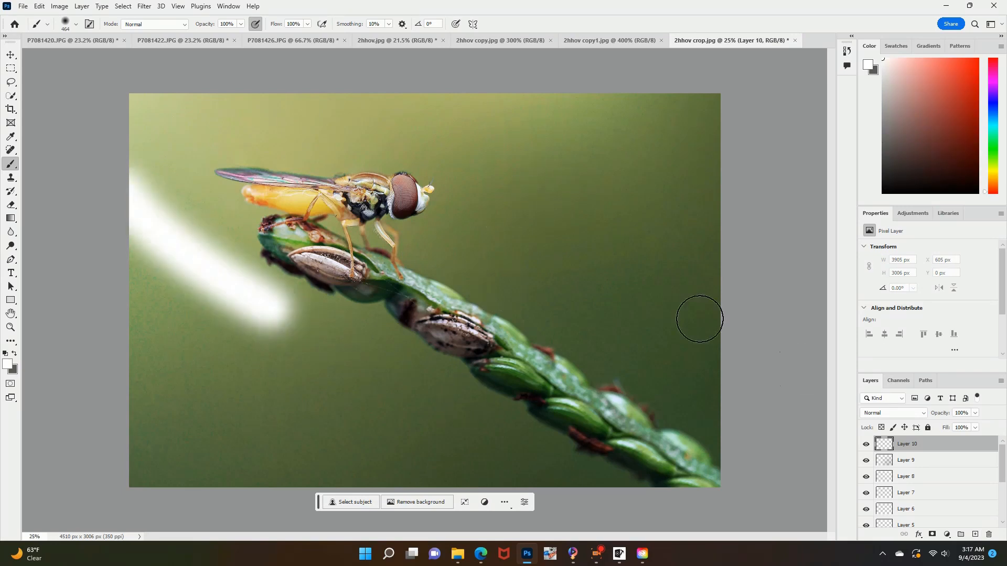
# Set the diagonal white stroke layer to Overlay blending and apply a Gaussian Blur
pyautogui.hotkey('shift', 'alt', 'o')
pyautogui.click(144, 5)
pyautogui.click(173, 20)
pyautogui.press('Return')
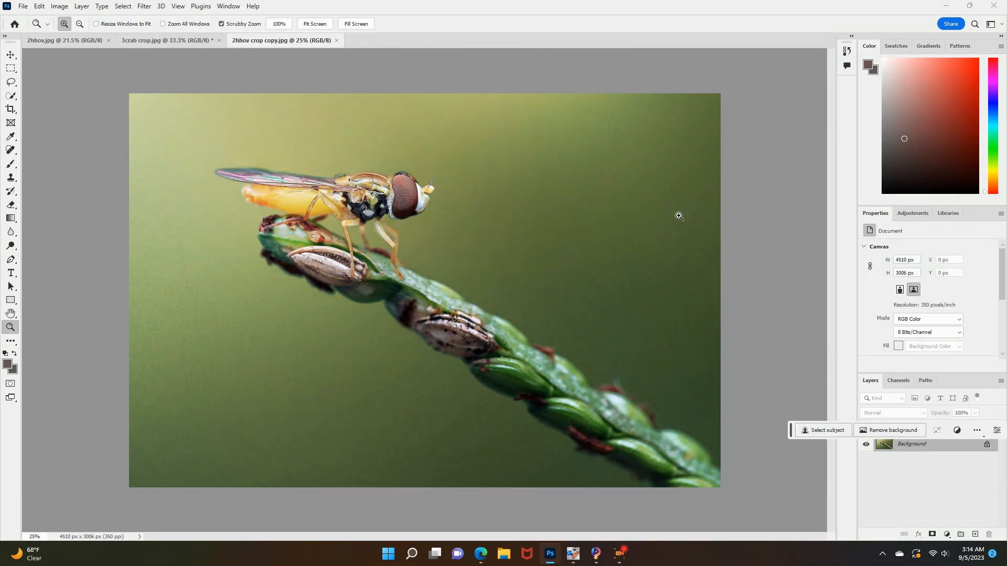
# Examine the noise in the green background of 2hhov crop copy.jpg at 66.7% magnification
pyautogui.moveTo(679, 216); pyautogui.dragTo(494, 354)
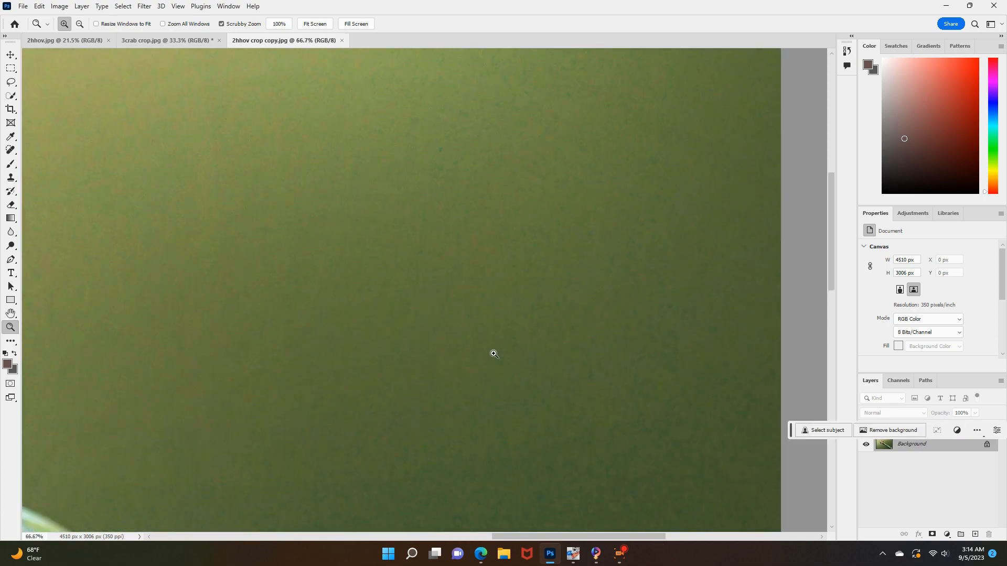
pyautogui.scroll(-5, 493, 356)
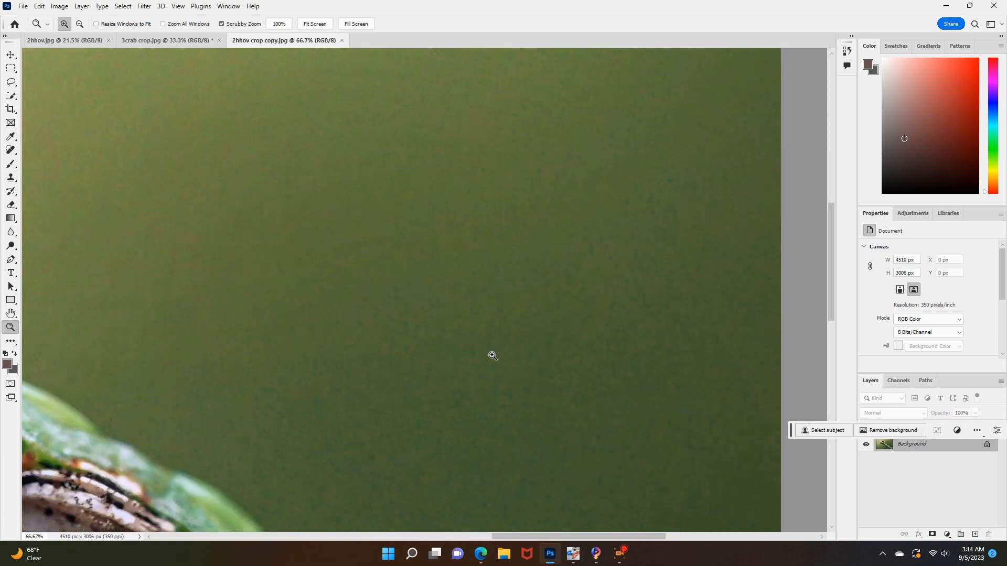
pyautogui.scroll(-5, 492, 356)
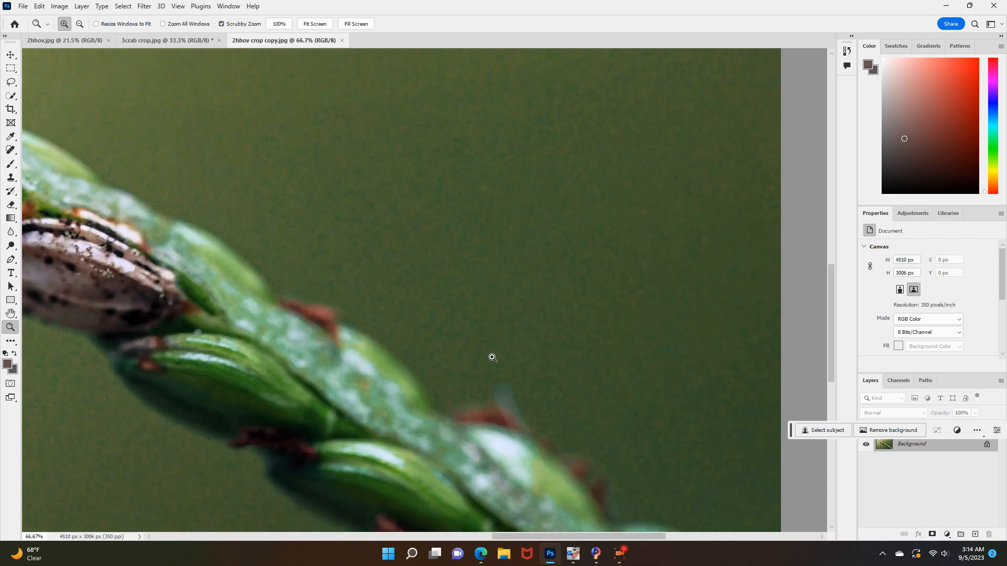
pyautogui.scroll(-5, 551, 491)
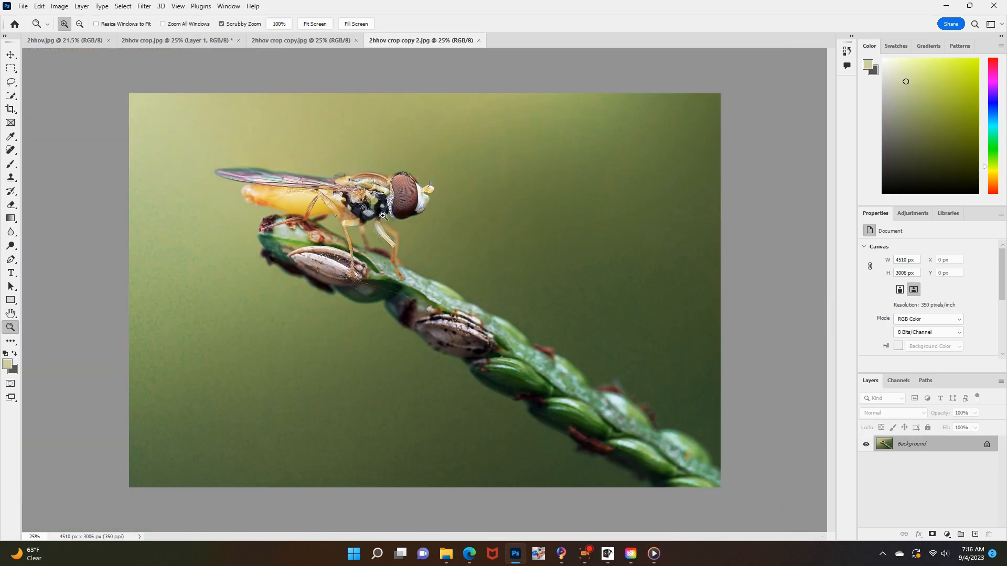
# Compare the hoverfly's thorax at 500% magnification in 2hhov crop copy 2.jpg and 2hhov crop copy.jpg
pyautogui.moveTo(383, 216); pyautogui.dragTo(416, 223)
pyautogui.moveTo(524, 183); pyautogui.dragTo(557, 237)
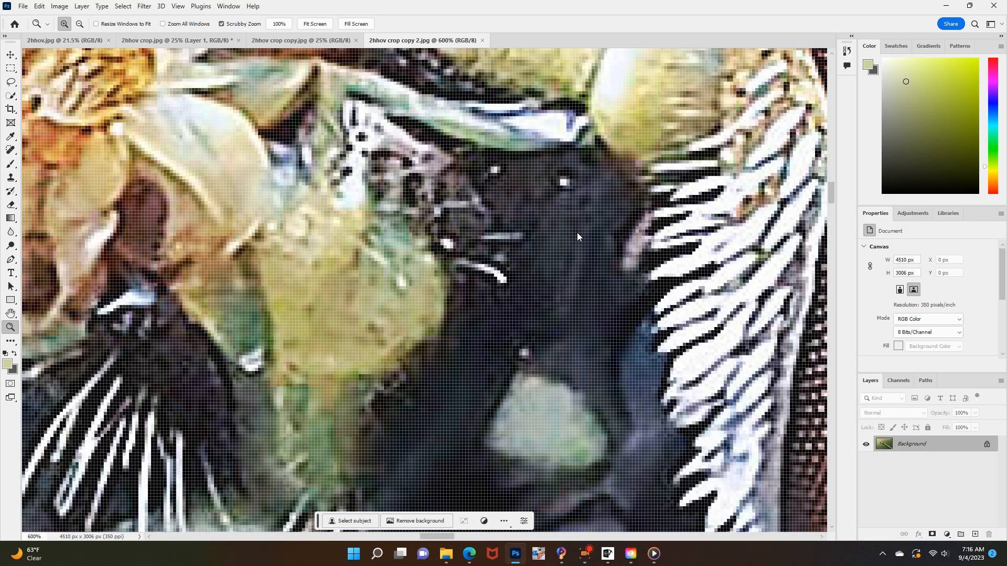
pyautogui.rightClick(577, 233)
pyautogui.click(603, 290)
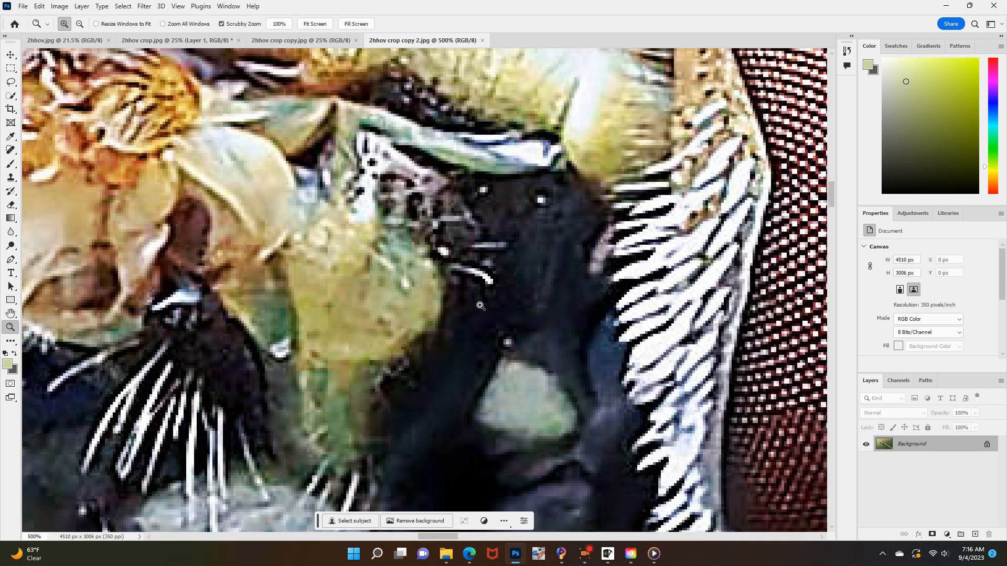
pyautogui.click(297, 46)
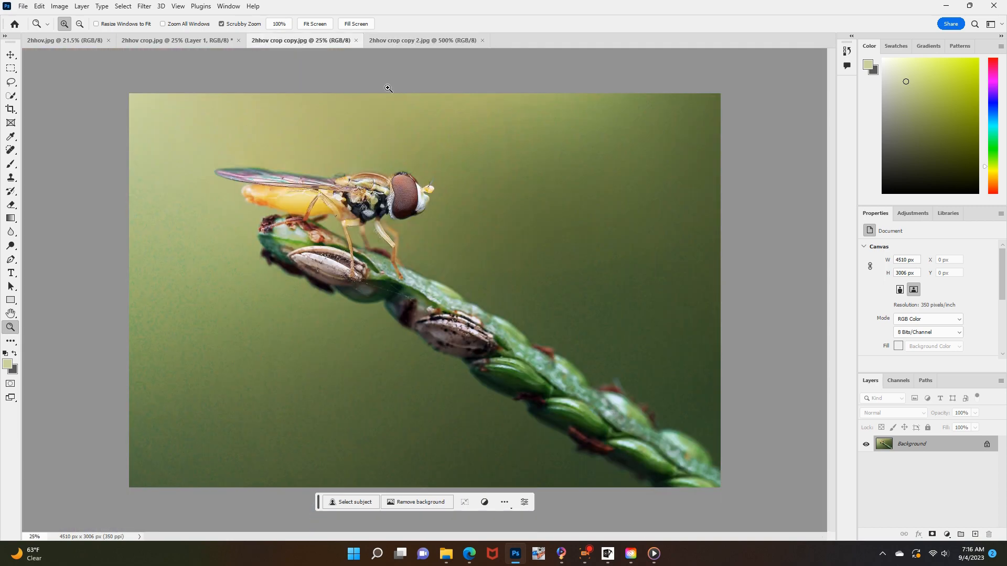
pyautogui.moveTo(398, 182); pyautogui.dragTo(363, 193)
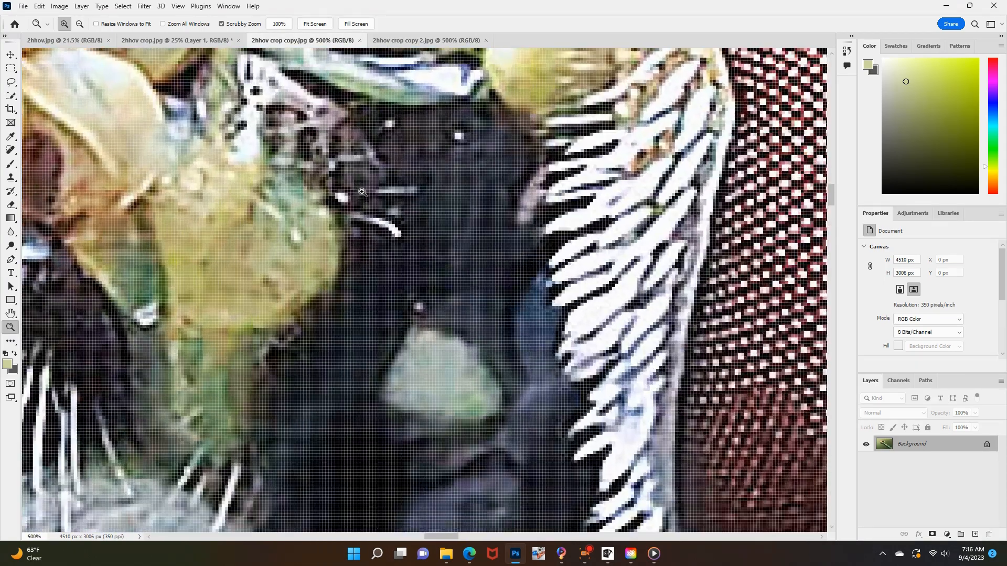
pyautogui.rightClick(362, 193)
pyautogui.click(386, 248)
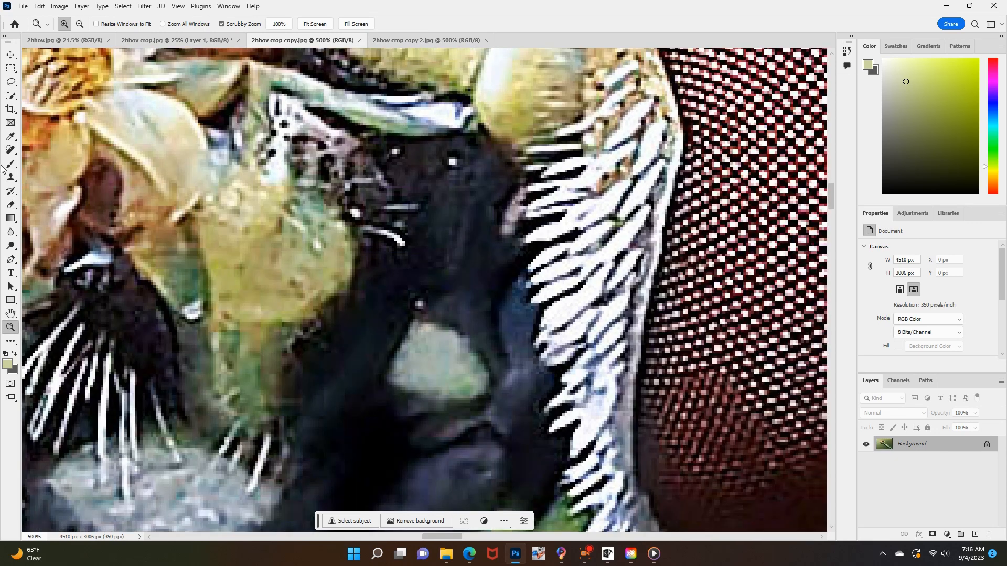
# Set the Clone Stamp brush to 31 px with 0% hardness and compare the thorax in the two crop copies
pyautogui.click(11, 179)
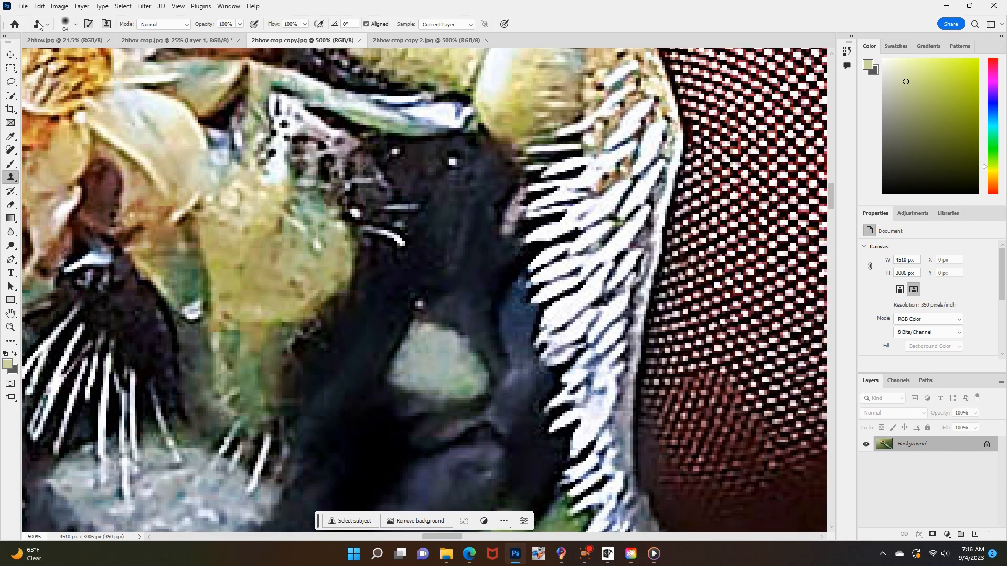
pyautogui.click(66, 28)
pyautogui.moveTo(68, 61); pyautogui.dragTo(66, 59)
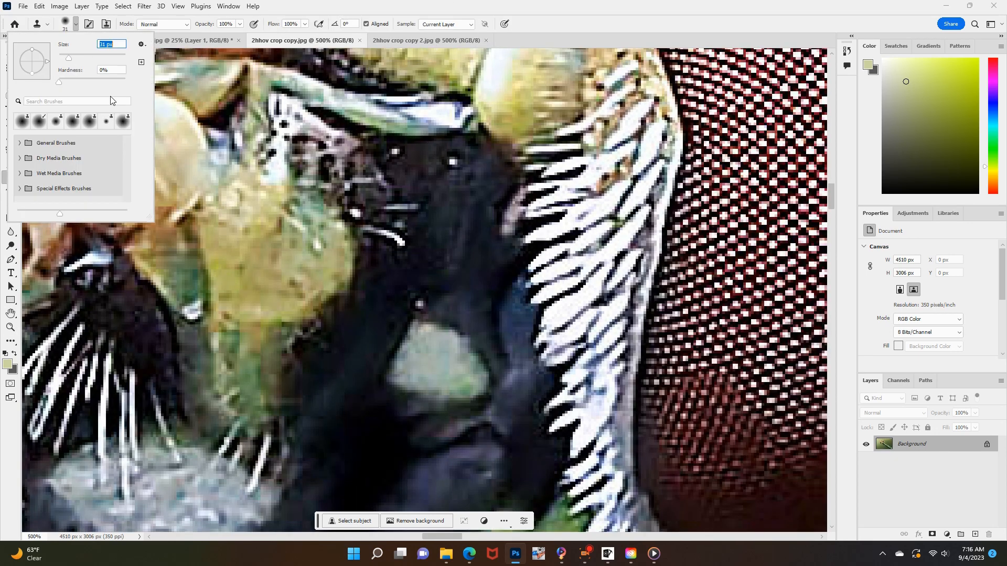
pyautogui.click(397, 40)
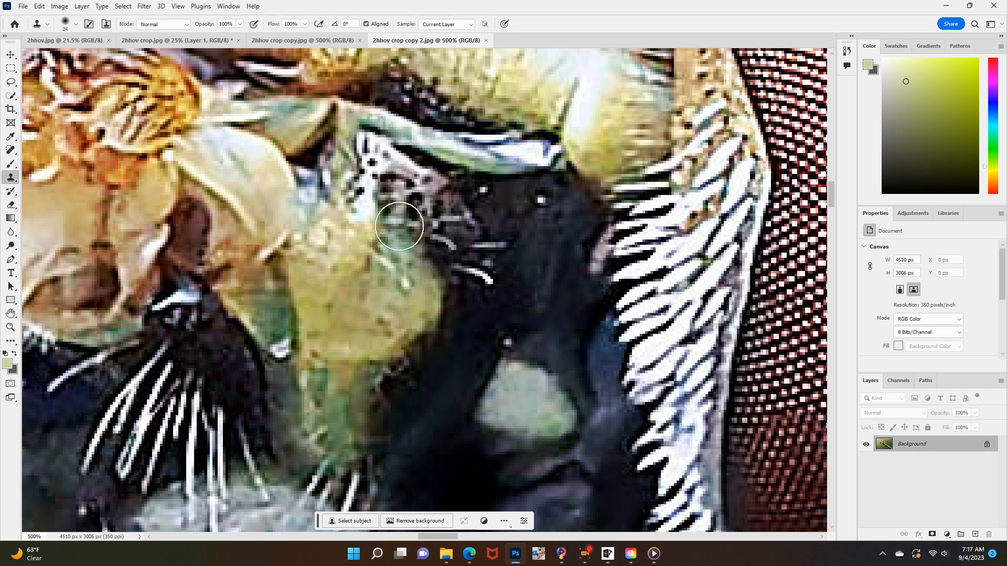
pyautogui.click(317, 40)
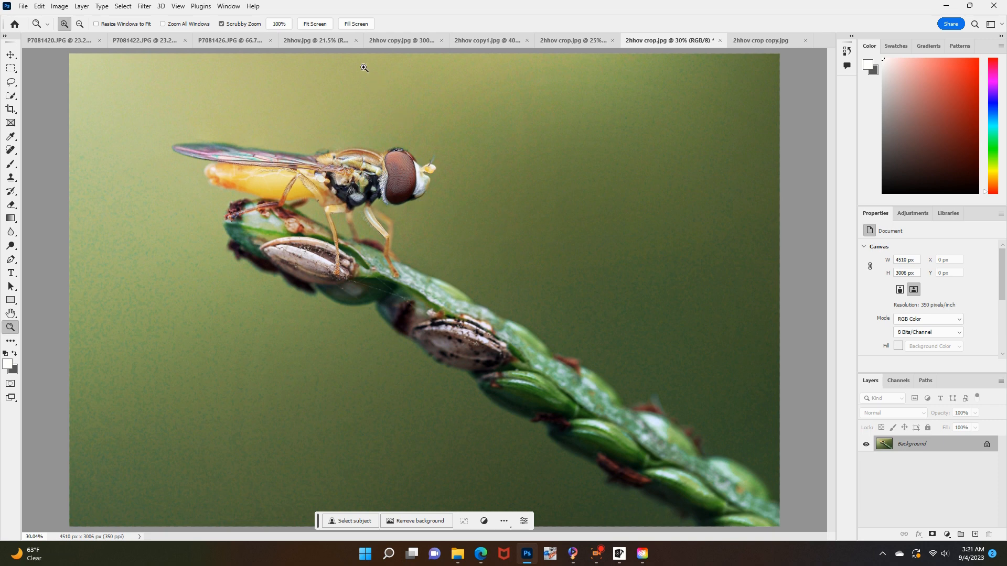
# Select the dark green background of 2hhov crop.jpg with Color Range
pyautogui.rightClick(359, 97)
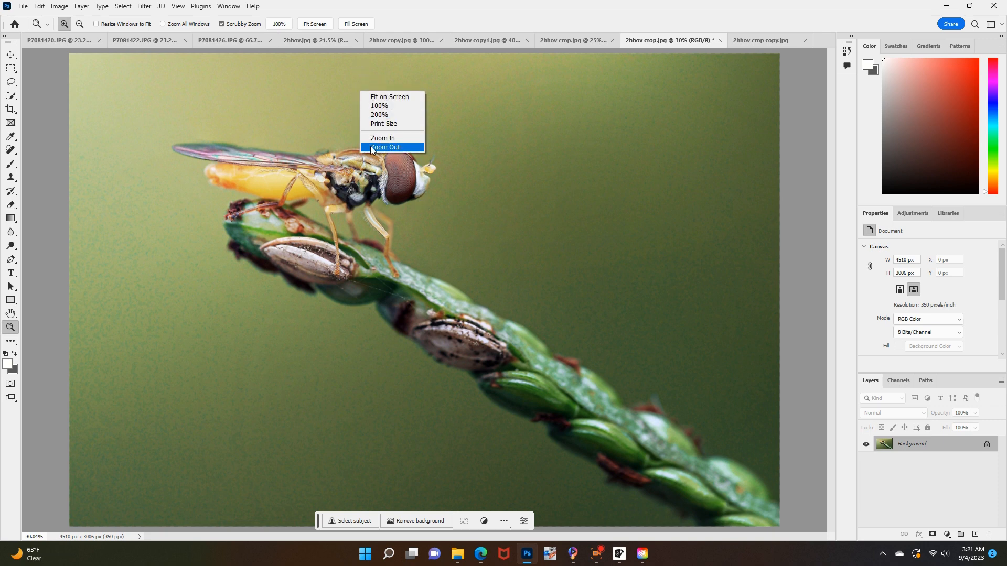
pyautogui.click(385, 147)
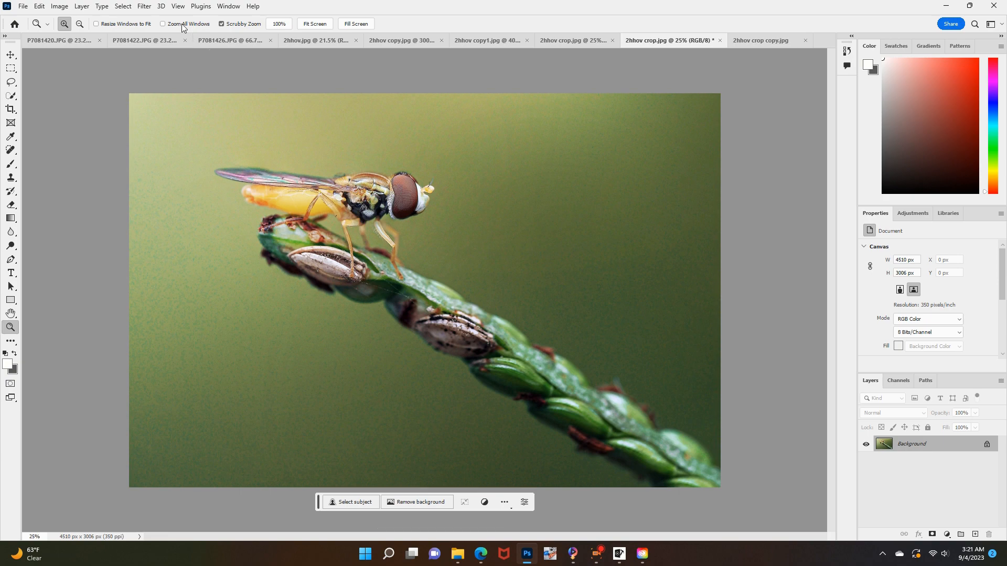
pyautogui.click(123, 6)
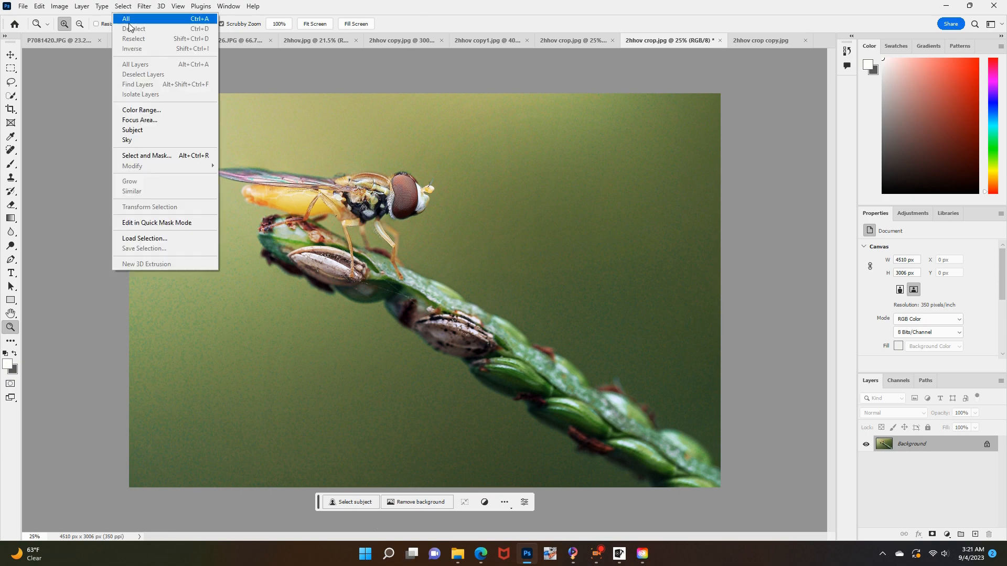
pyautogui.click(161, 110)
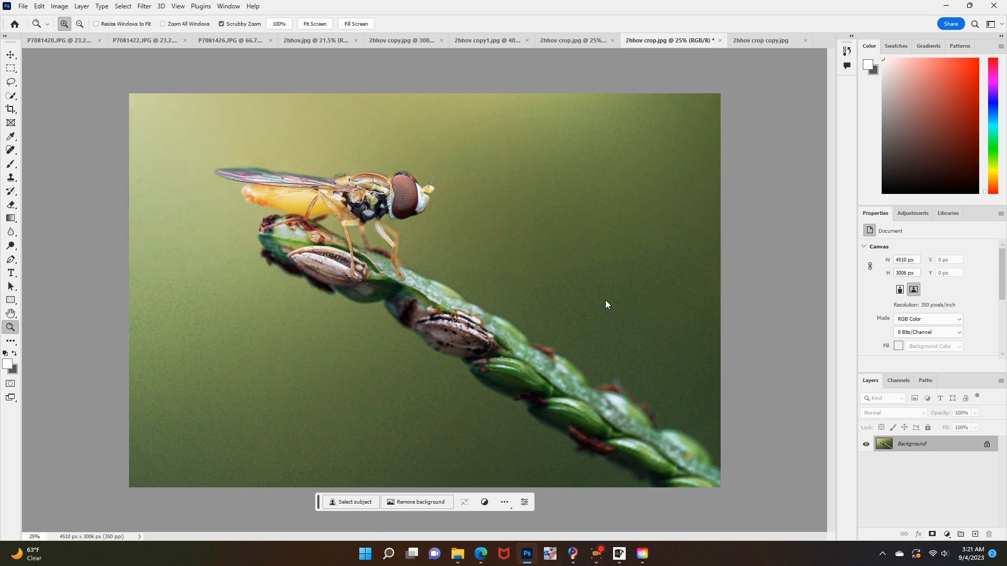
pyautogui.click(627, 276)
pyautogui.press('Return')
# Apply Camera Raw noise reduction 100 with detail 0 and color noise reduction 100 with detail and smoothness 0 to the selected background
pyautogui.click(144, 6)
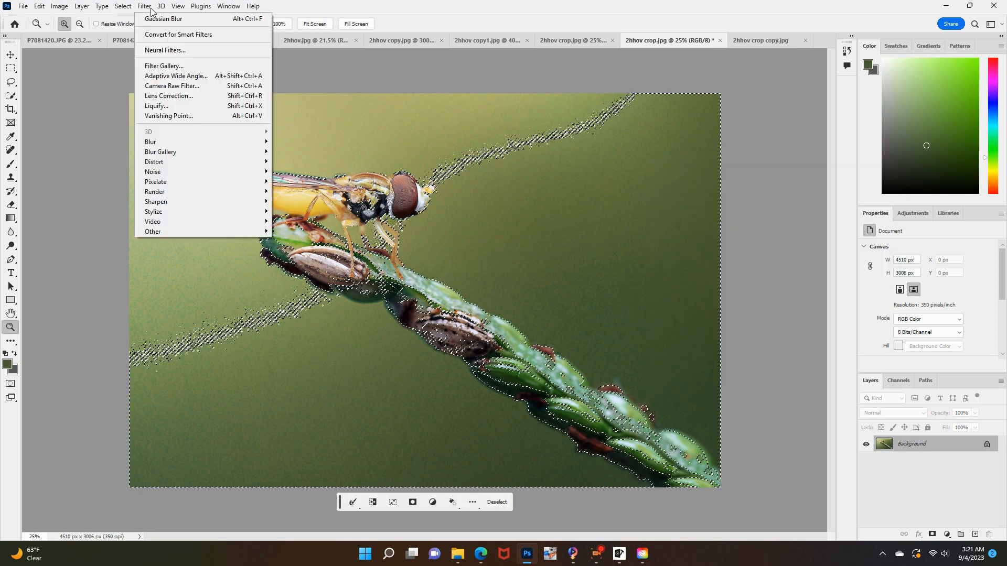
pyautogui.click(169, 87)
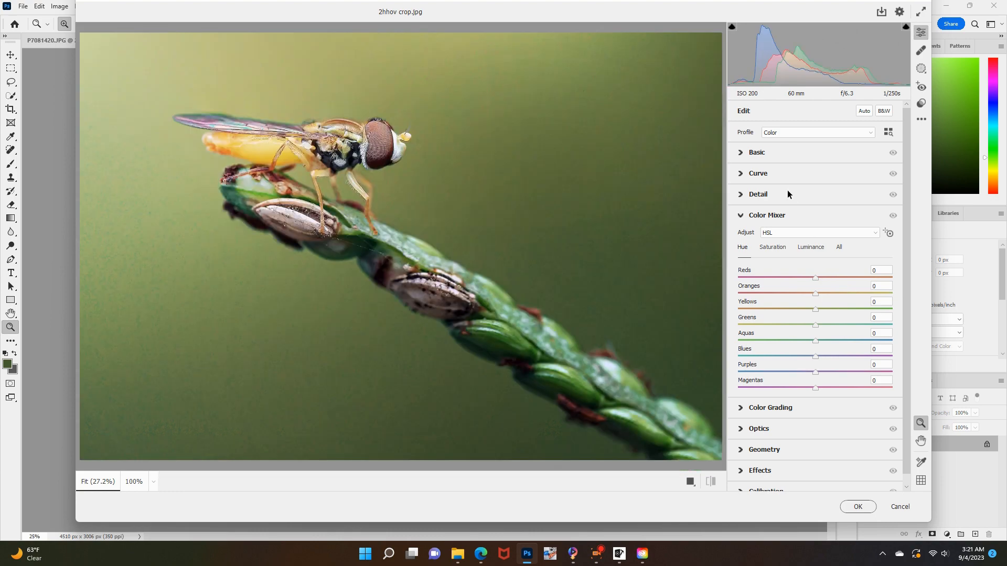
pyautogui.click(788, 190)
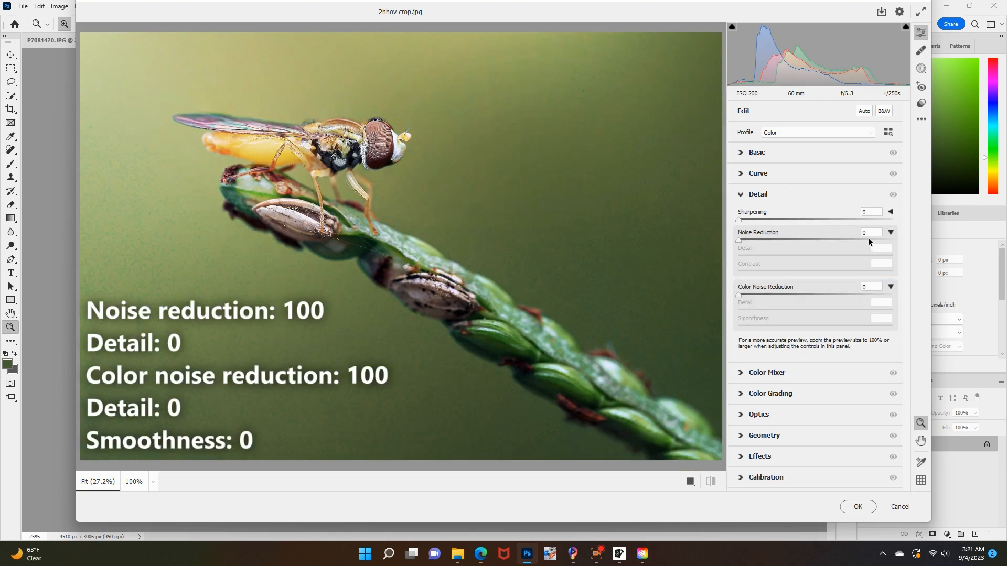
pyautogui.moveTo(879, 239); pyautogui.dragTo(914, 242)
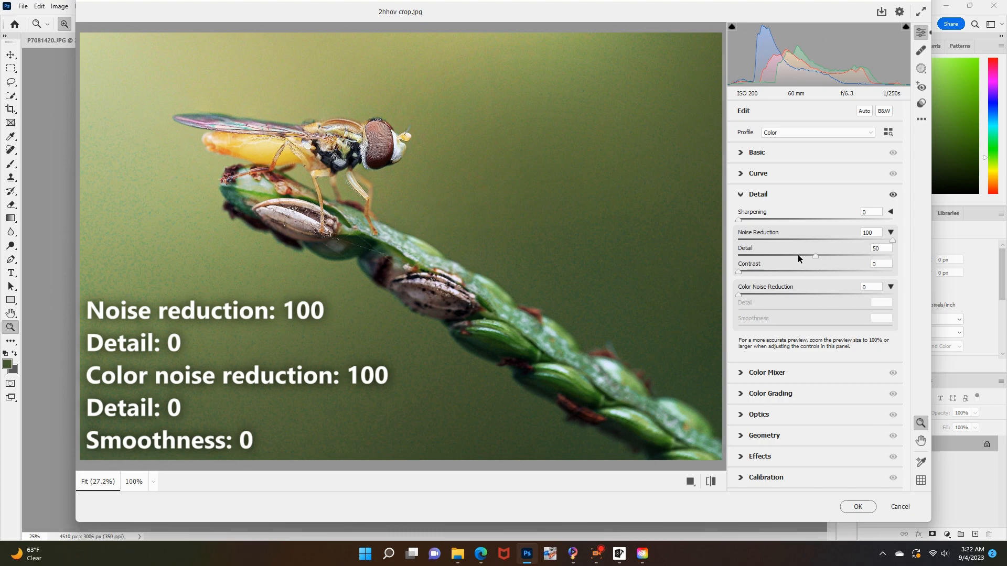
pyautogui.moveTo(815, 256); pyautogui.dragTo(718, 258)
pyautogui.moveTo(739, 295); pyautogui.dragTo(910, 296)
pyautogui.moveTo(815, 311); pyautogui.dragTo(729, 312)
pyautogui.moveTo(815, 327); pyautogui.dragTo(731, 329)
pyautogui.click(846, 508)
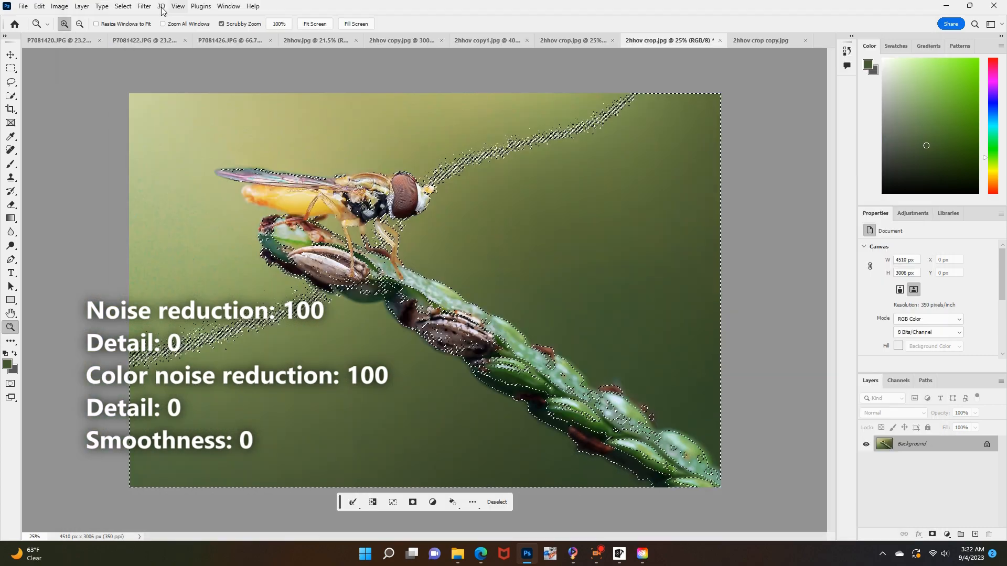
# Run the Camera Raw filter again on the same selection with noise reduction 100 and color noise reduction 100
pyautogui.click(144, 7)
pyautogui.click(161, 19)
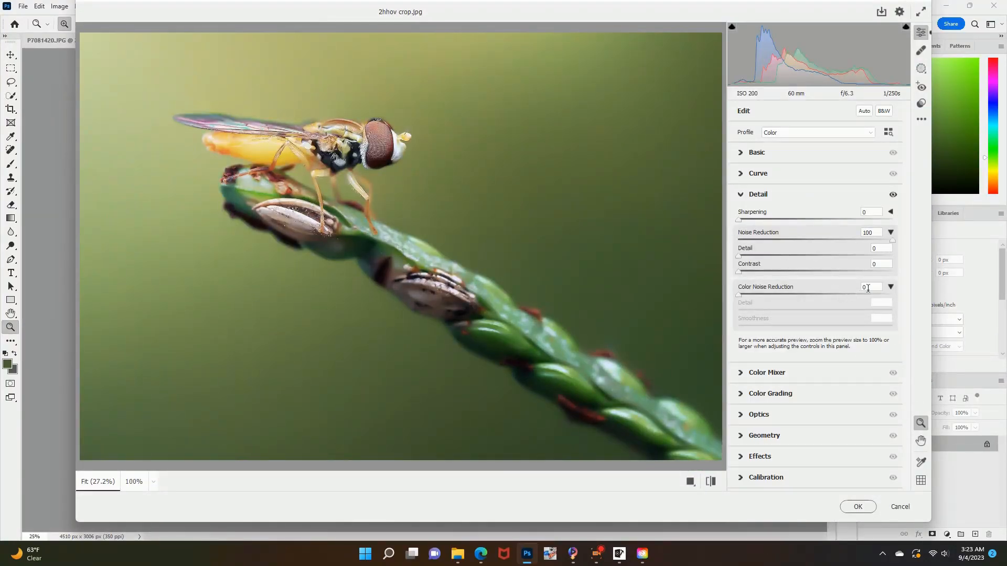
pyautogui.moveTo(868, 288); pyautogui.dragTo(903, 297)
pyautogui.click(858, 506)
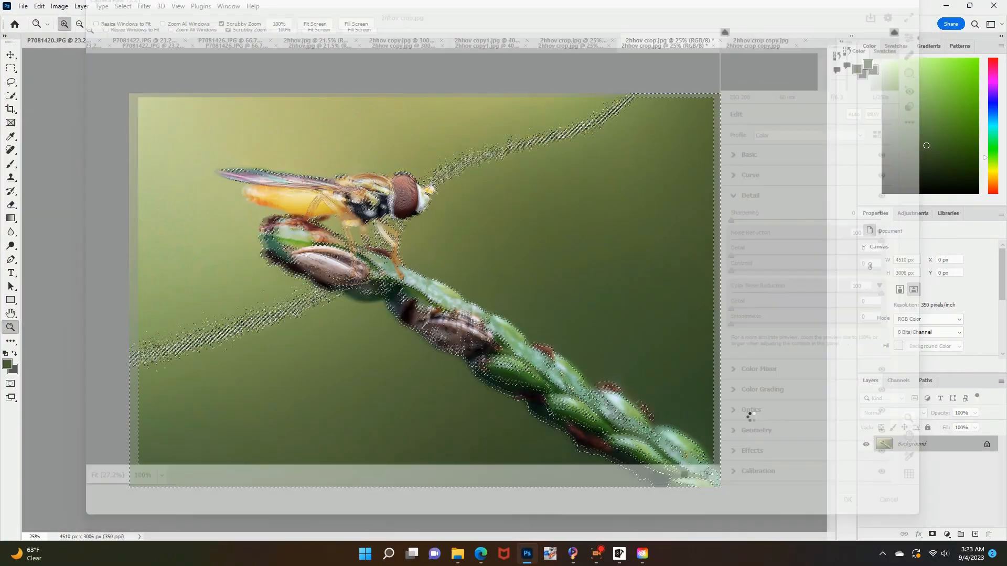
# Select the lighter green background by color and apply Camera Raw noise reduction 100 and color noise reduction 100, with detail and smoothness 0
pyautogui.rightClick(11, 81)
pyautogui.click(47, 79)
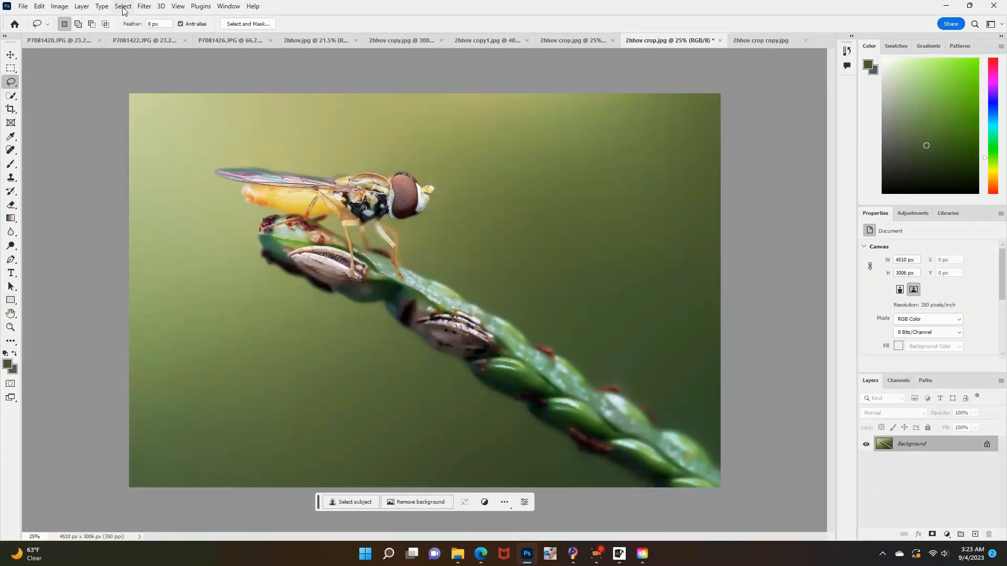
pyautogui.click(144, 6)
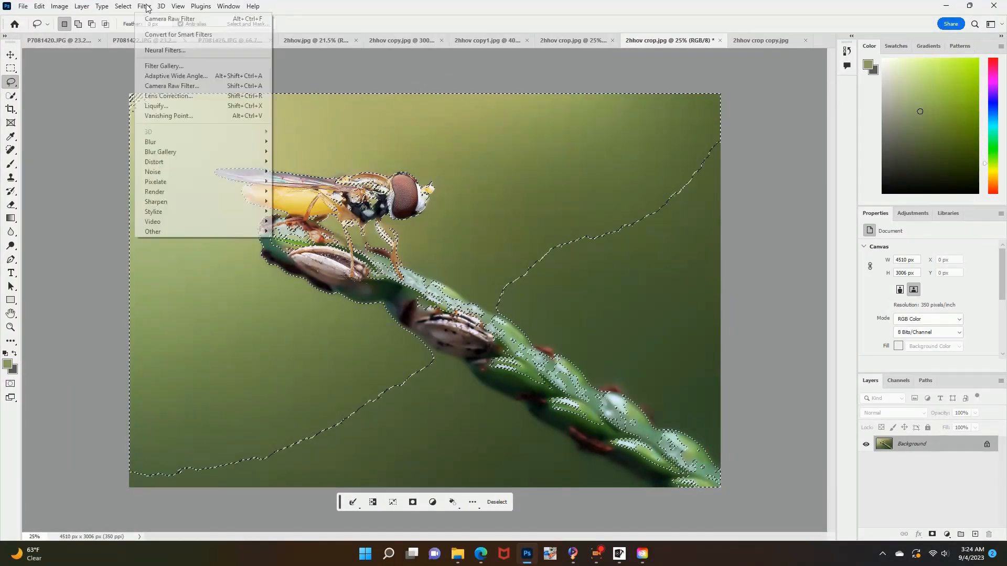
pyautogui.click(172, 85)
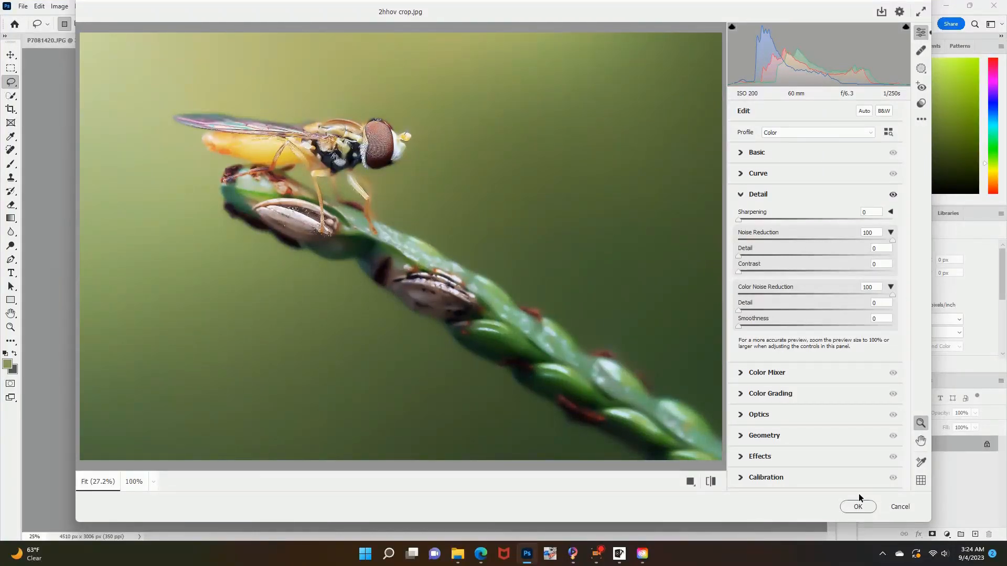
pyautogui.press('Return')
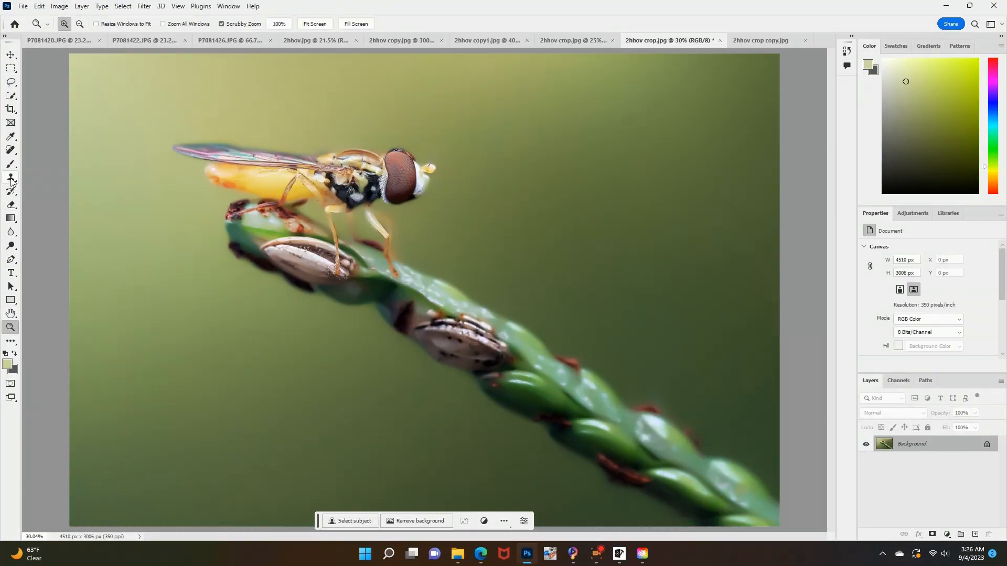
# Restore the texture of the green seed stem with the Clone Stamp using a large soft brush
pyautogui.click(11, 178)
pyautogui.click(66, 24)
pyautogui.moveTo(112, 60); pyautogui.dragTo(109, 61)
pyautogui.press('Return')
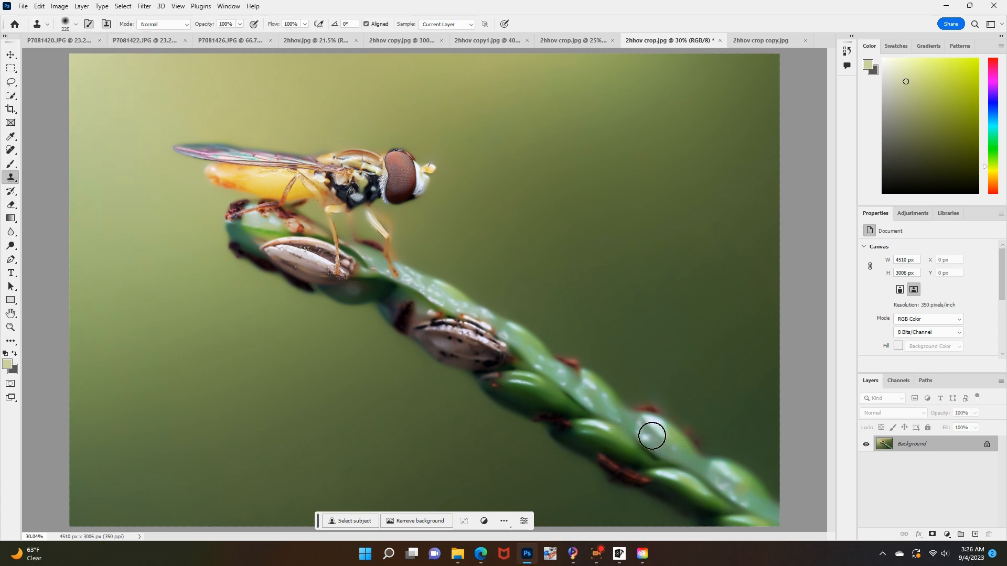
pyautogui.moveTo(650, 437)
pyautogui.mouseDown()
pyautogui.moveTo(647, 423)
pyautogui.moveTo(685, 465)
pyautogui.moveTo(679, 451)
pyautogui.mouseUp()
pyautogui.moveTo(716, 502)
pyautogui.mouseDown()
pyautogui.moveTo(693, 442)
pyautogui.moveTo(688, 470)
pyautogui.moveTo(753, 488)
pyautogui.moveTo(730, 511)
pyautogui.moveTo(660, 478)
pyautogui.moveTo(650, 430)
pyautogui.moveTo(632, 419)
pyautogui.moveTo(675, 483)
pyautogui.mouseUp()
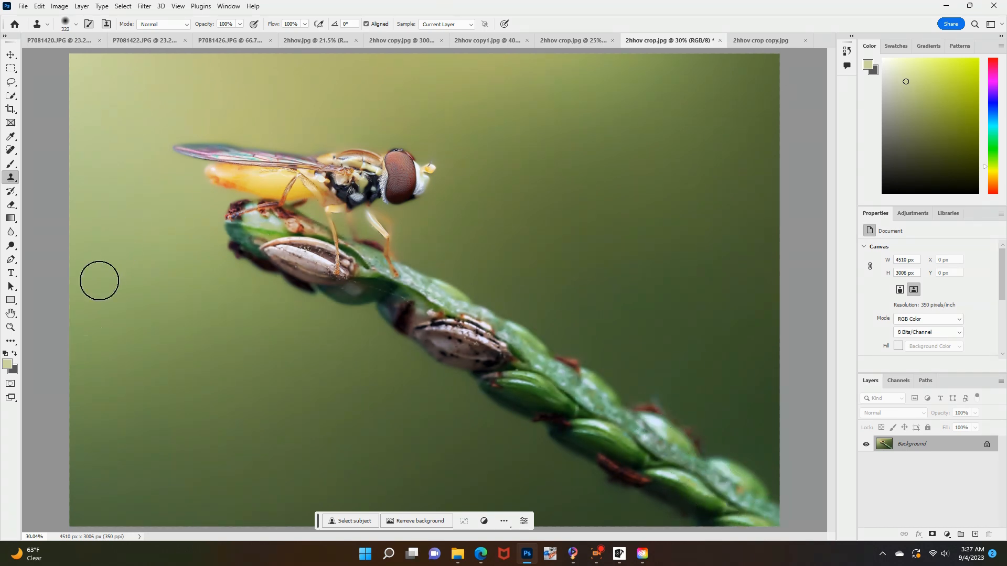
# Restore detail in the hoverfly's head, thorax and legs with an 84 px Clone Stamp brush at 100% magnification, undoing stray strokes
pyautogui.click(10, 326)
pyautogui.moveTo(317, 186); pyautogui.dragTo(346, 186)
pyautogui.click(11, 177)
pyautogui.click(71, 23)
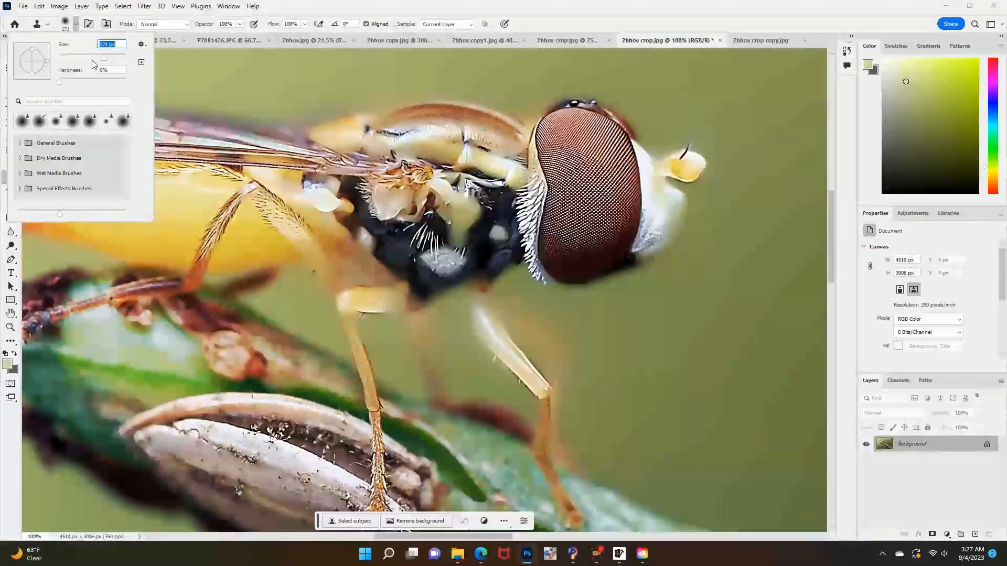
pyautogui.hotkey('ctrl', 'z')
pyautogui.hotkey('ctrl', 'z')
pyautogui.hotkey('ctrl', 'z')
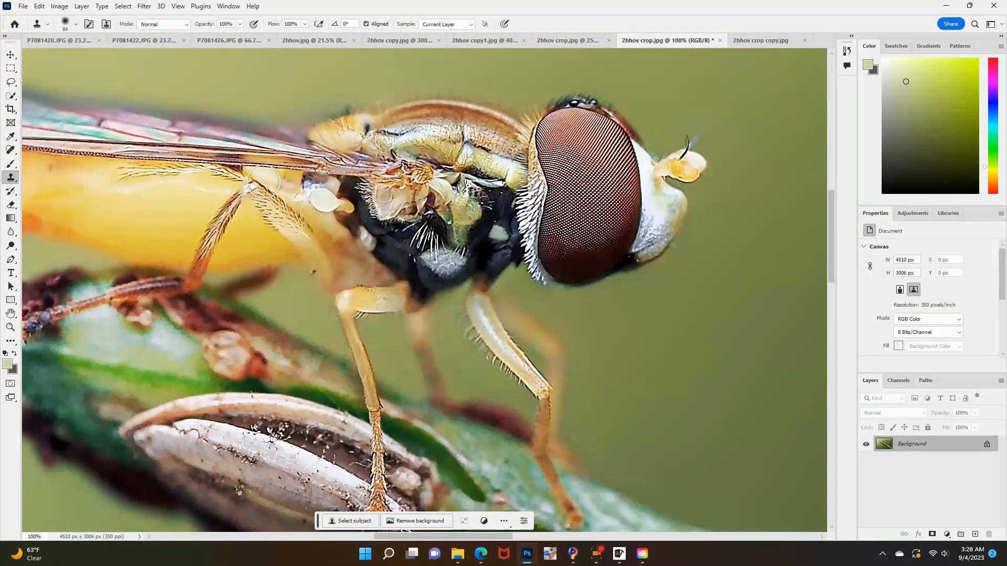
# Lasso the wing's upper edge and apply Camera Raw noise reduction 52 with detail 32 and color noise reduction 52 with detail 35, smoothness 31
pyautogui.moveTo(150, 205); pyautogui.dragTo(317, 279)
pyautogui.hscroll(-3, 317, 278)
pyautogui.press('l')
pyautogui.moveTo(704, 168)
pyautogui.mouseDown()
pyautogui.moveTo(162, 161)
pyautogui.moveTo(703, 169)
pyautogui.mouseUp()
pyautogui.click(145, 6)
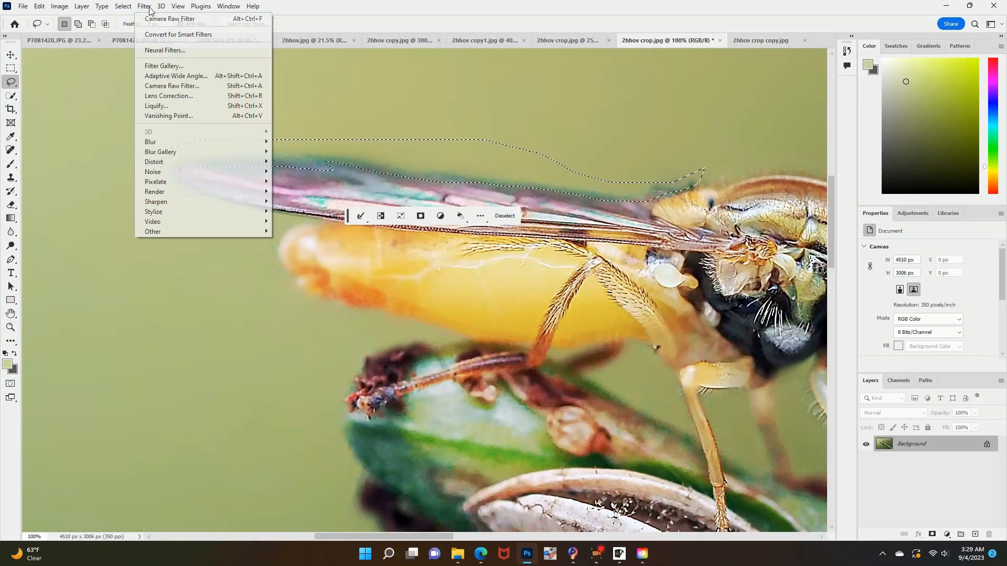
pyautogui.click(485, 192)
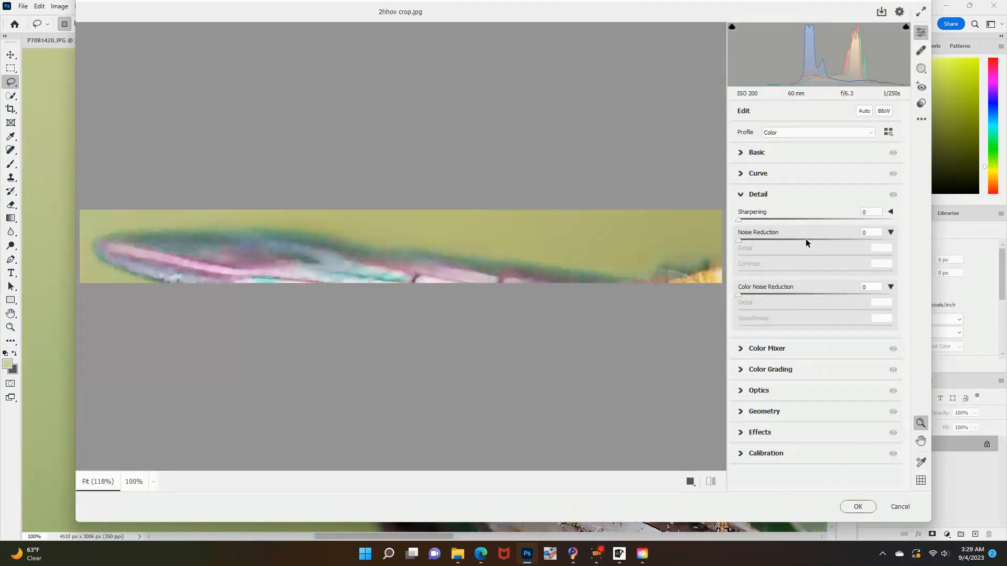
pyautogui.moveTo(805, 239); pyautogui.dragTo(787, 257)
pyautogui.click(816, 295)
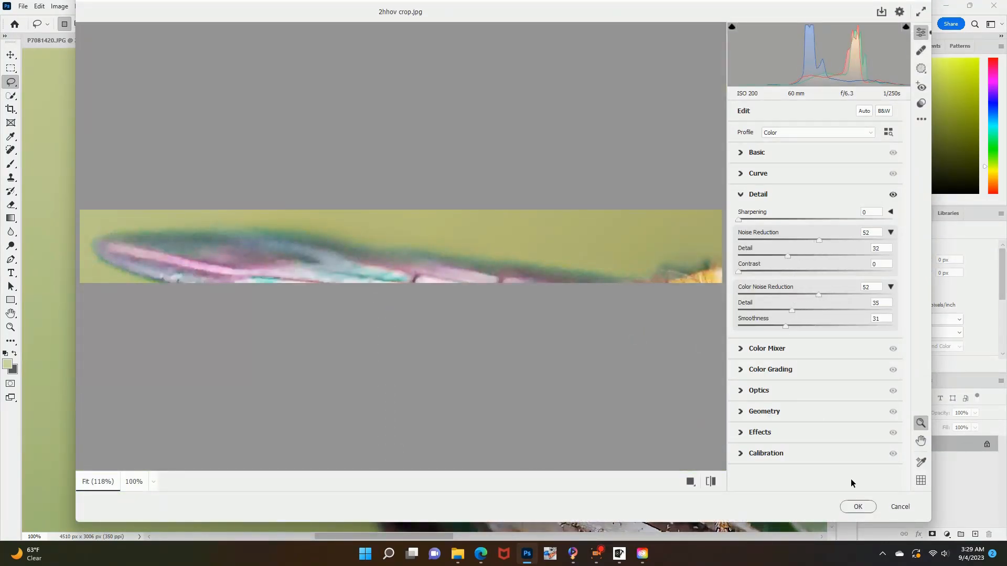
pyautogui.click(857, 507)
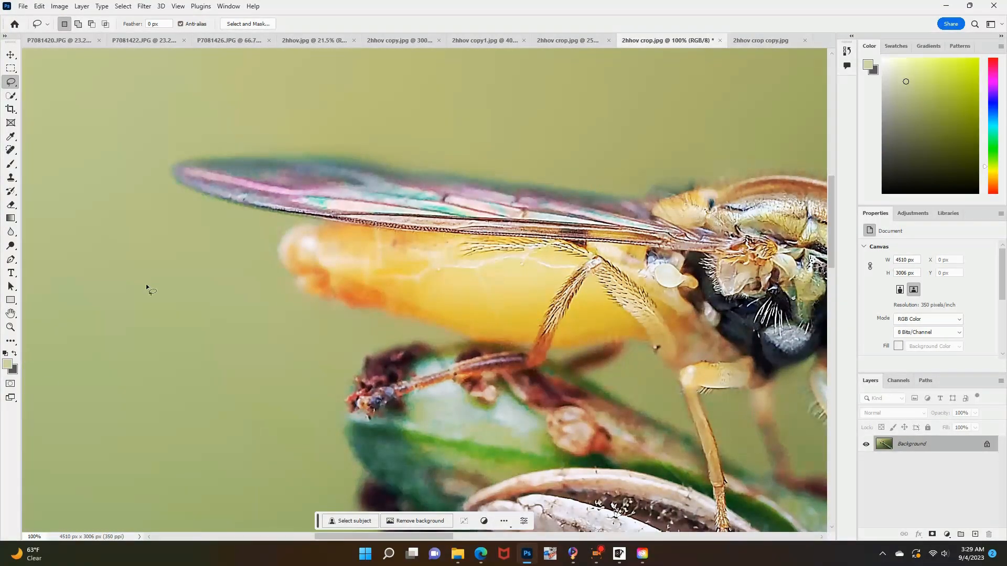
# Compare 2hhov crop.jpg with 2hhov crop copy.jpg at full view and inspect the hoverfly at 100% magnification
pyautogui.click(10, 327)
pyautogui.click(314, 24)
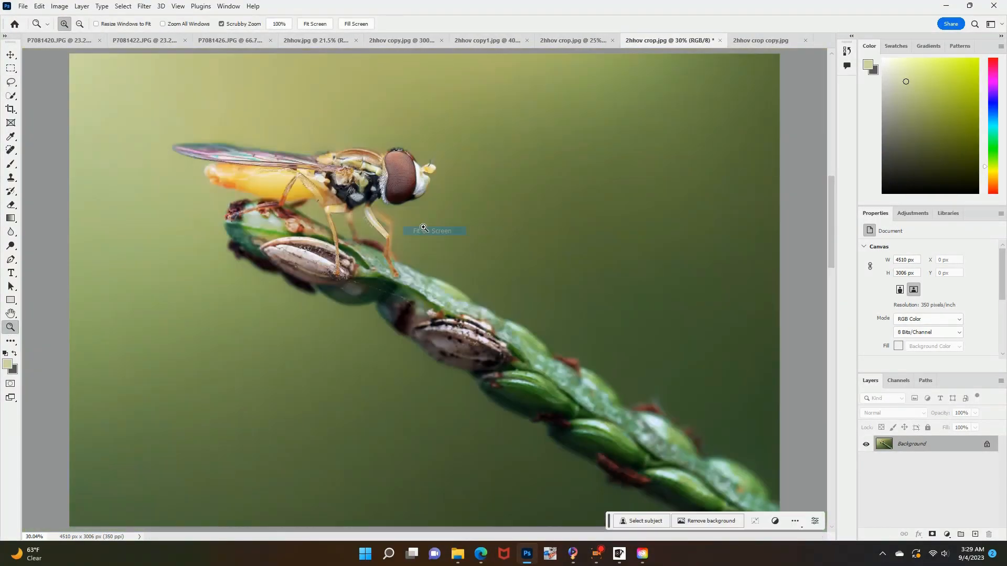
pyautogui.click(729, 41)
pyautogui.rightClick(521, 134)
pyautogui.click(540, 140)
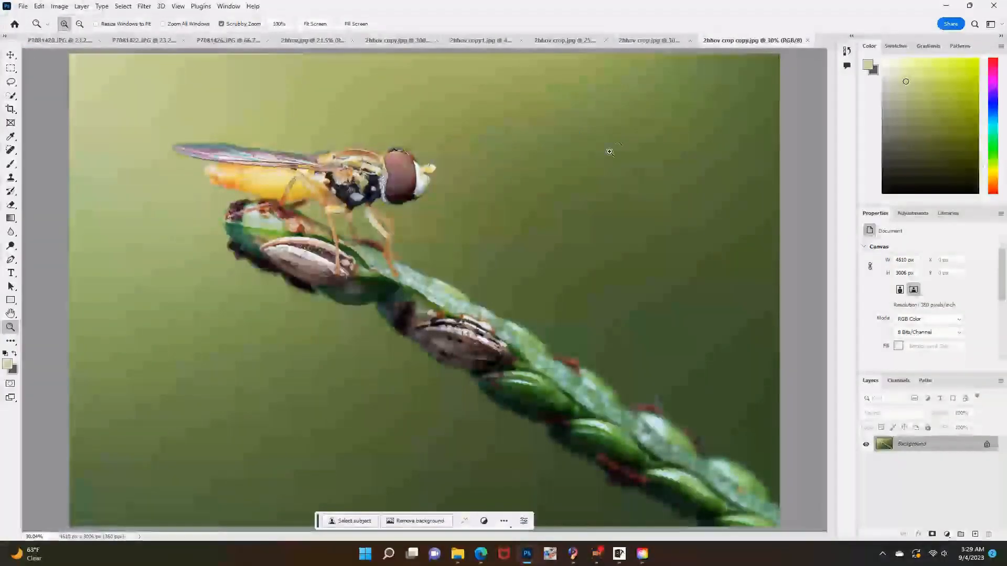
pyautogui.click(651, 40)
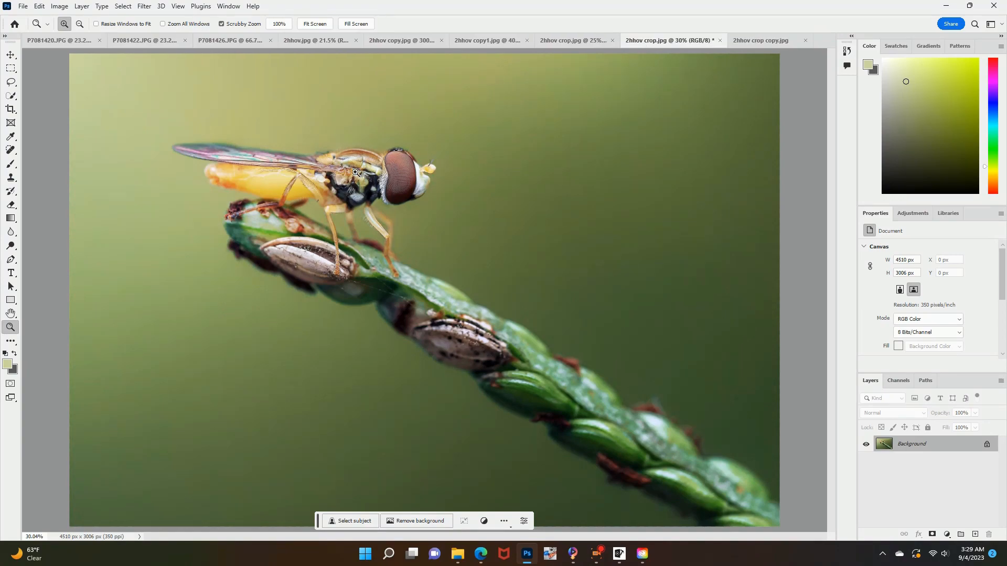
pyautogui.click(303, 208)
pyautogui.click(303, 209)
pyautogui.press('s')
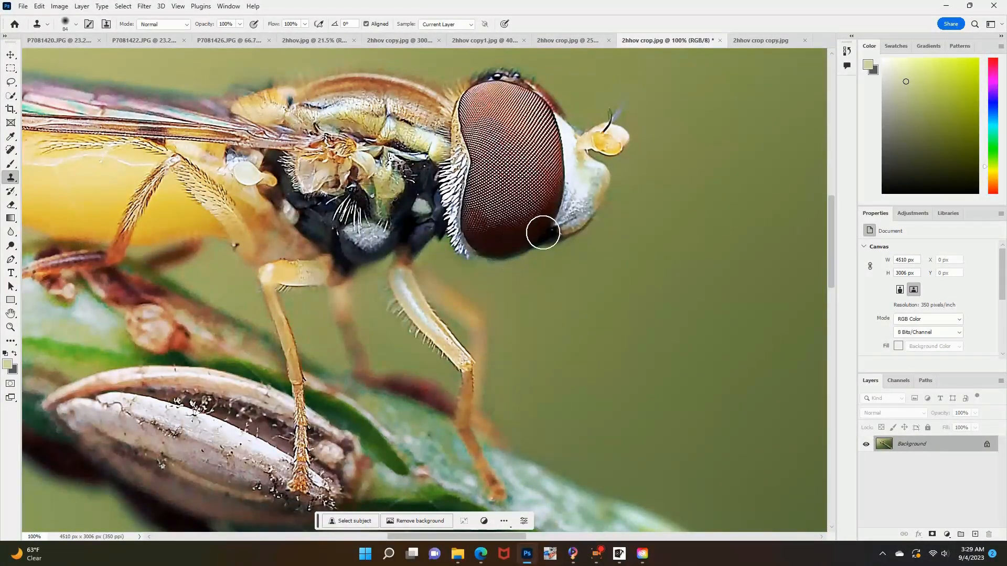
pyautogui.click(11, 326)
pyautogui.rightClick(320, 163)
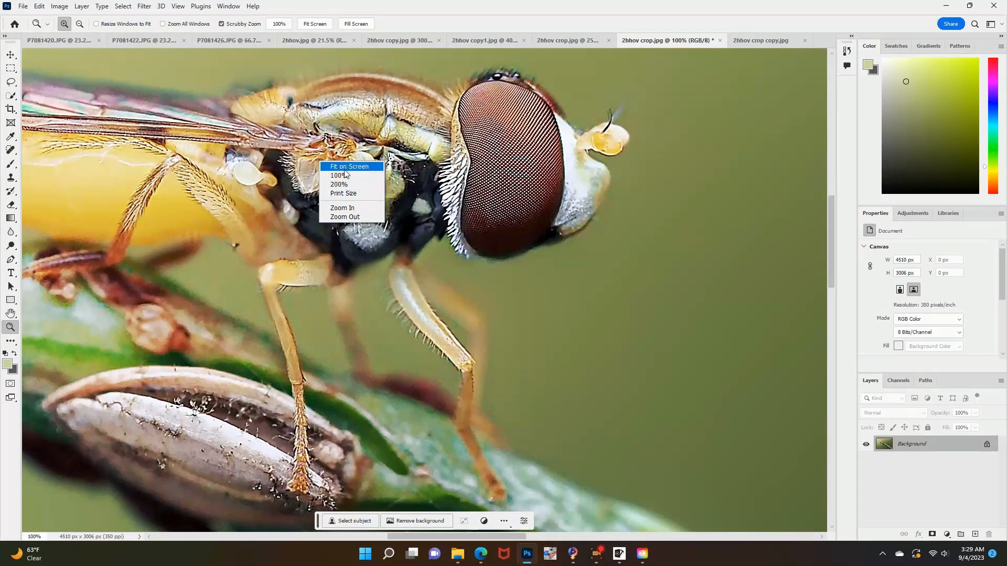
pyautogui.click(336, 165)
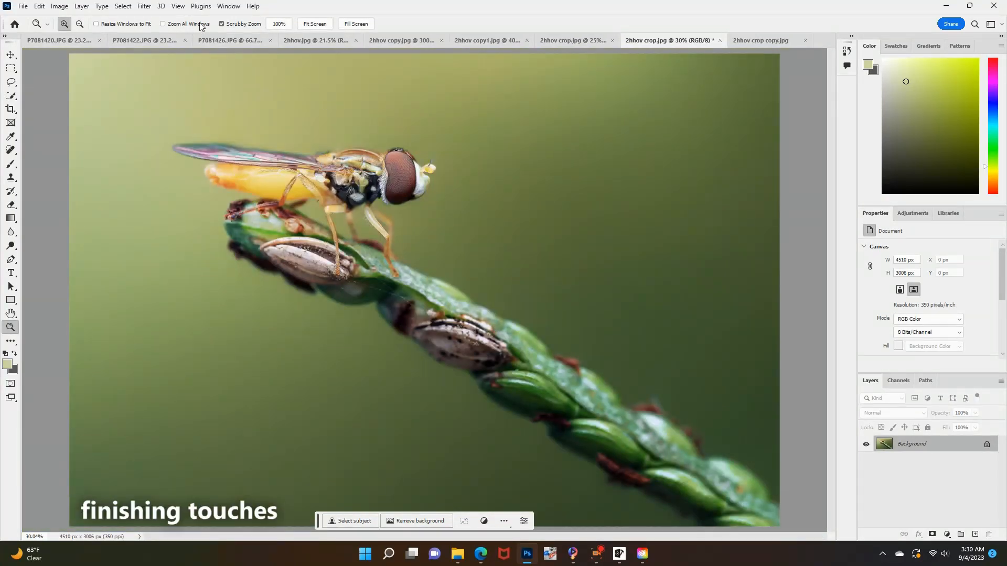
# Lower the highlights of the whole image to -12 in the Camera Raw filter
pyautogui.click(149, 8)
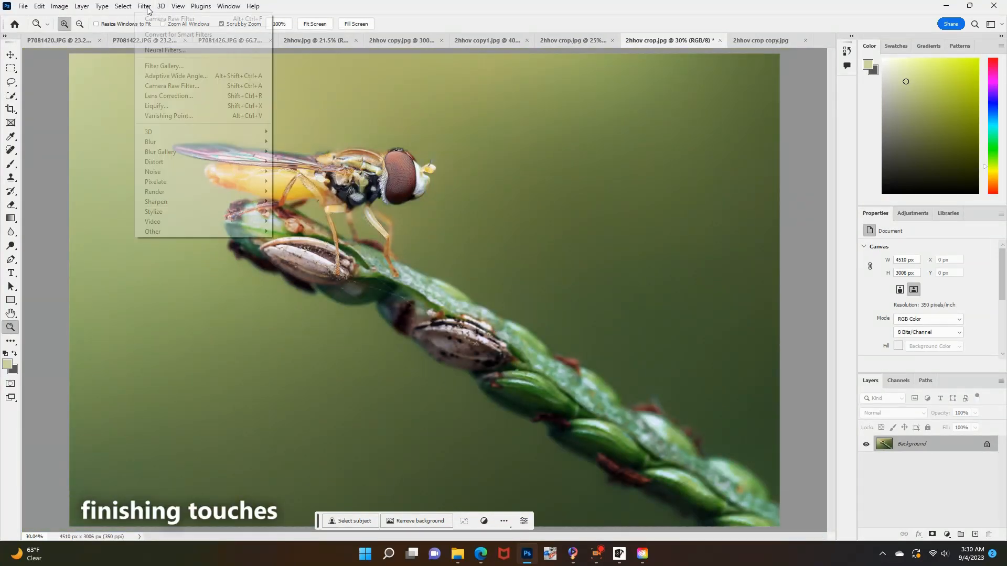
pyautogui.click(174, 88)
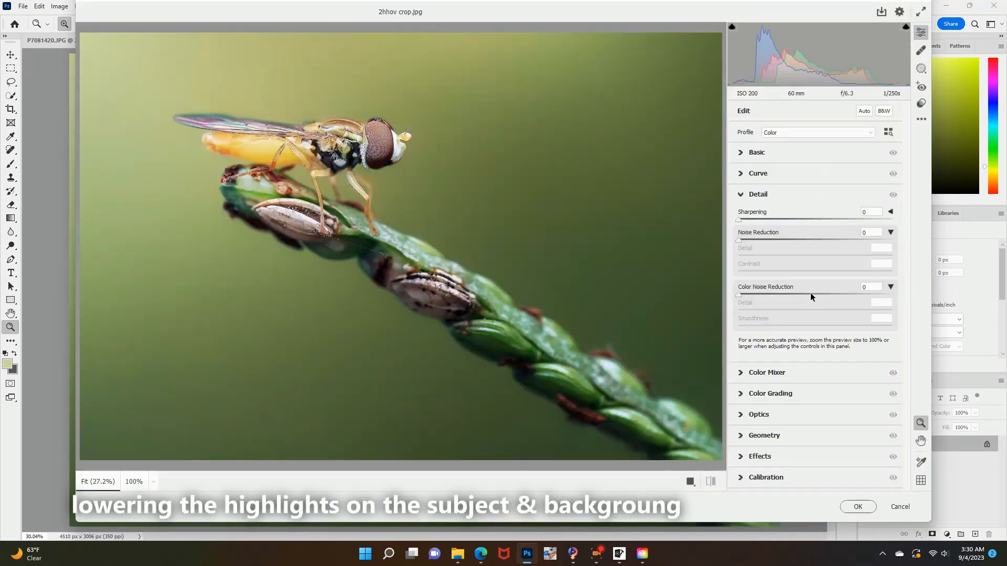
pyautogui.click(776, 155)
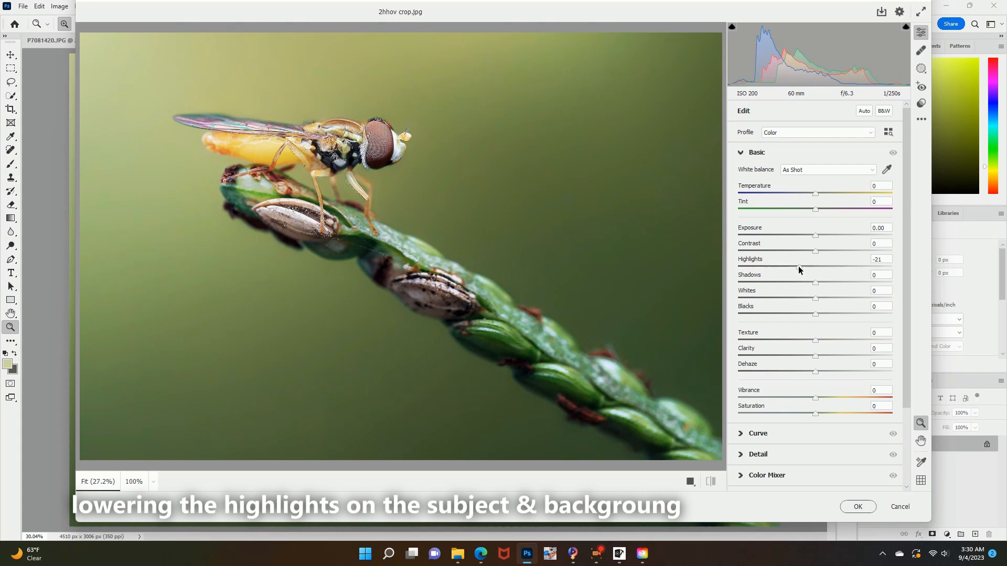
pyautogui.moveTo(798, 265); pyautogui.dragTo(807, 300)
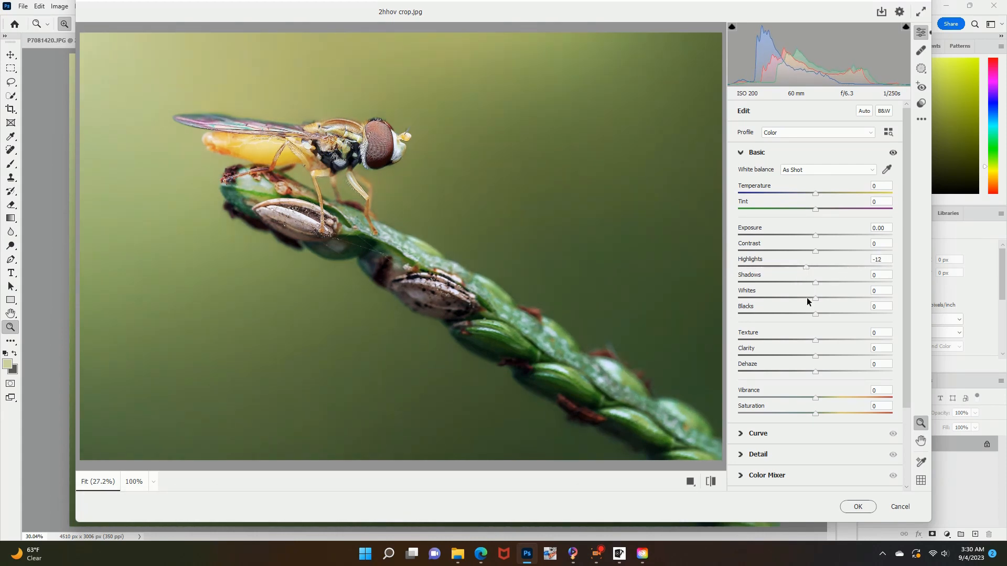
# Adjust the Color Mixer hues, lower the Yellows luminance to -14, reduce the Blues saturation, and apply the Camera Raw filter
pyautogui.click(788, 475)
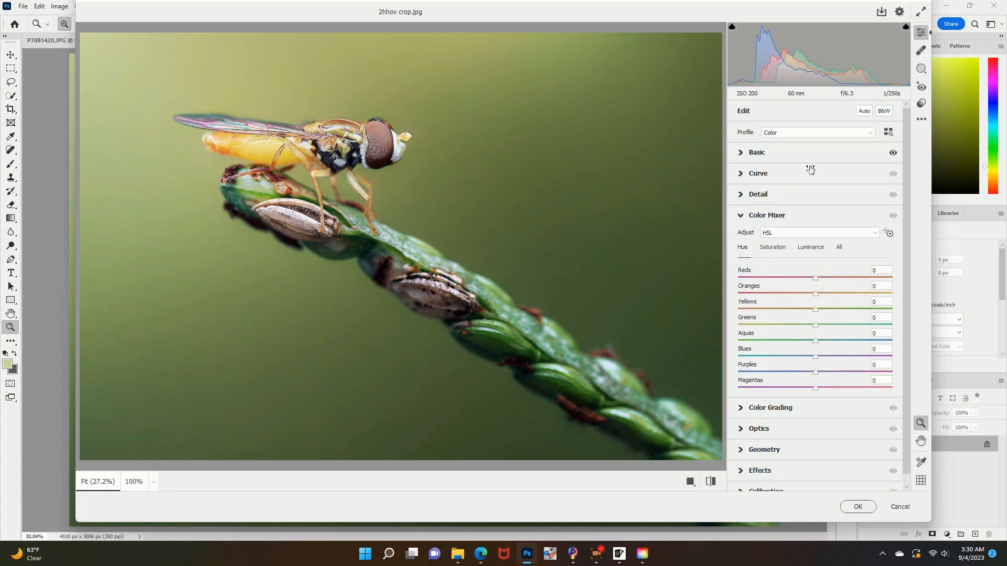
pyautogui.moveTo(804, 292); pyautogui.dragTo(816, 309)
pyautogui.click(808, 248)
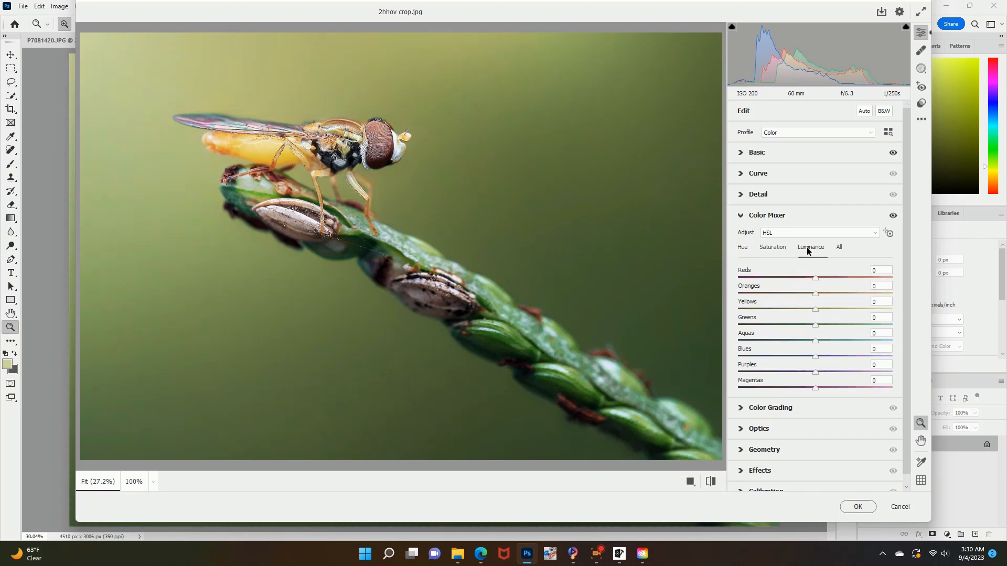
pyautogui.click(805, 307)
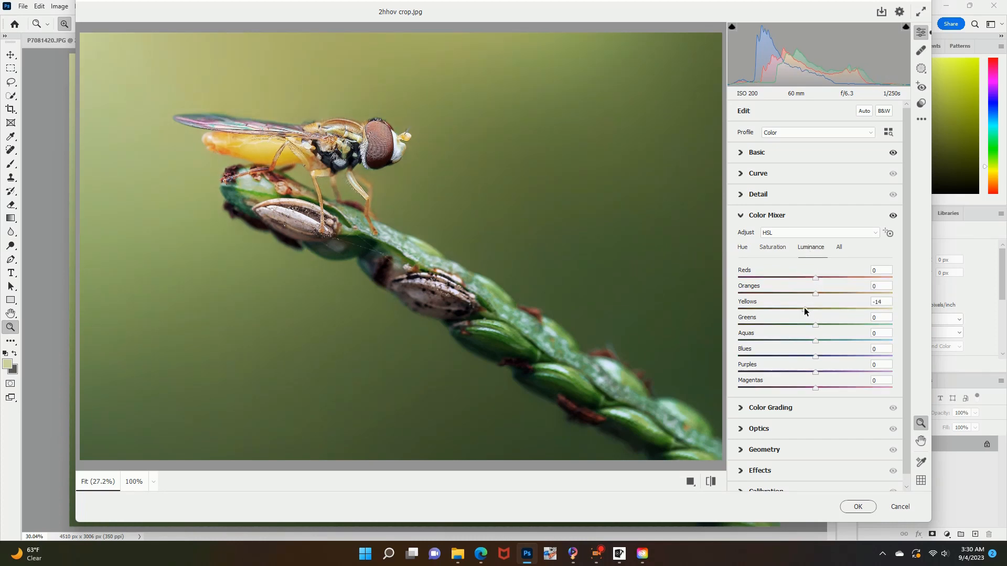
pyautogui.click(772, 247)
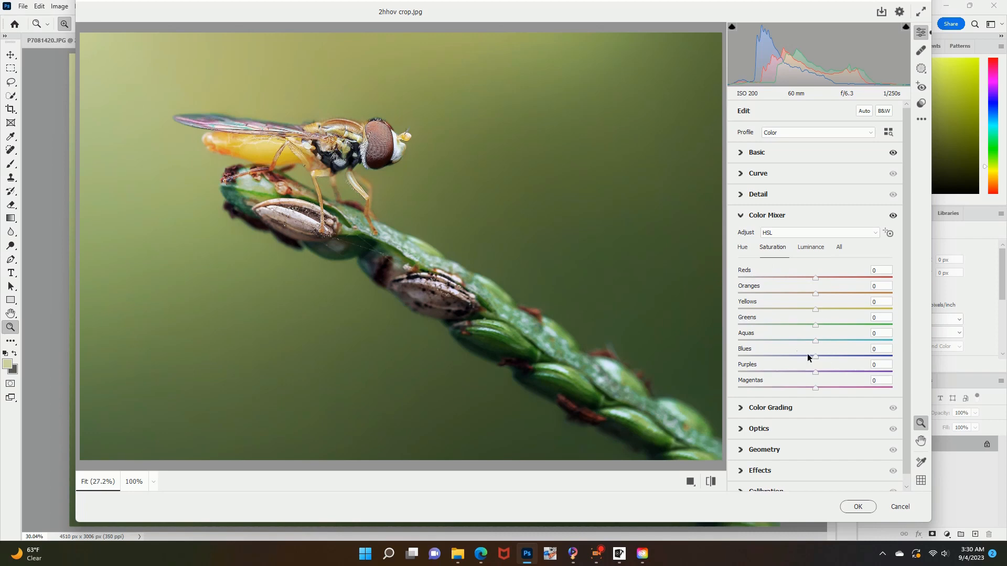
pyautogui.moveTo(809, 357); pyautogui.dragTo(668, 351)
pyautogui.click(859, 506)
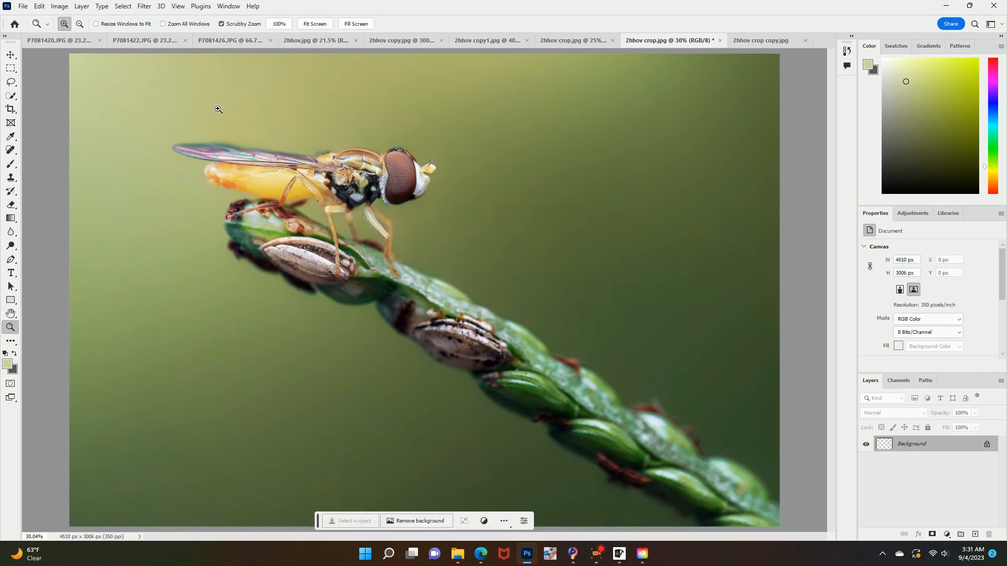
# Start a Selective Color adjustment on the whole image, setting Black to +5% for Reds and increasing Black for Yellows
pyautogui.rightClick(141, 112)
pyautogui.click(158, 164)
pyautogui.click(59, 6)
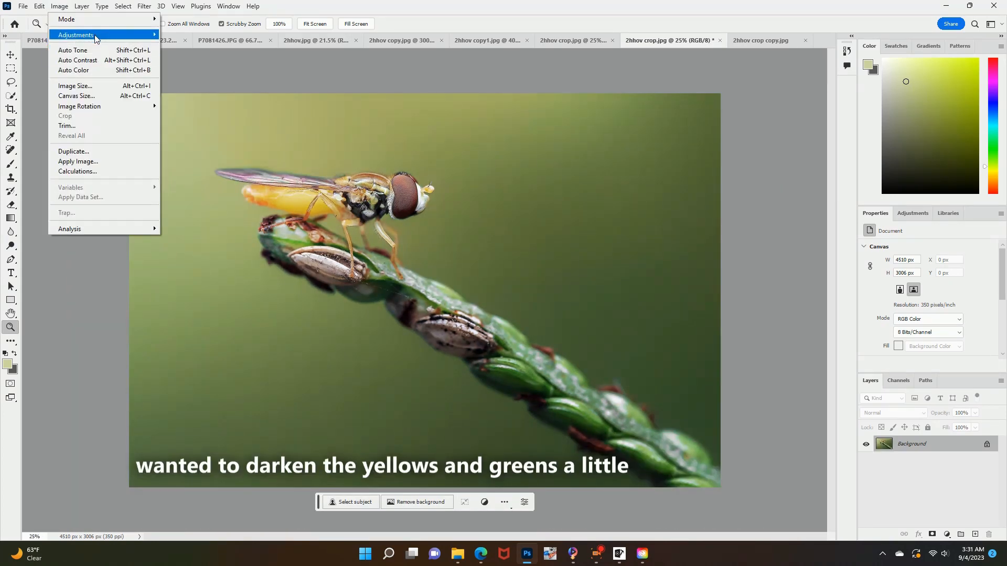
pyautogui.moveTo(98, 34)
pyautogui.click(210, 195)
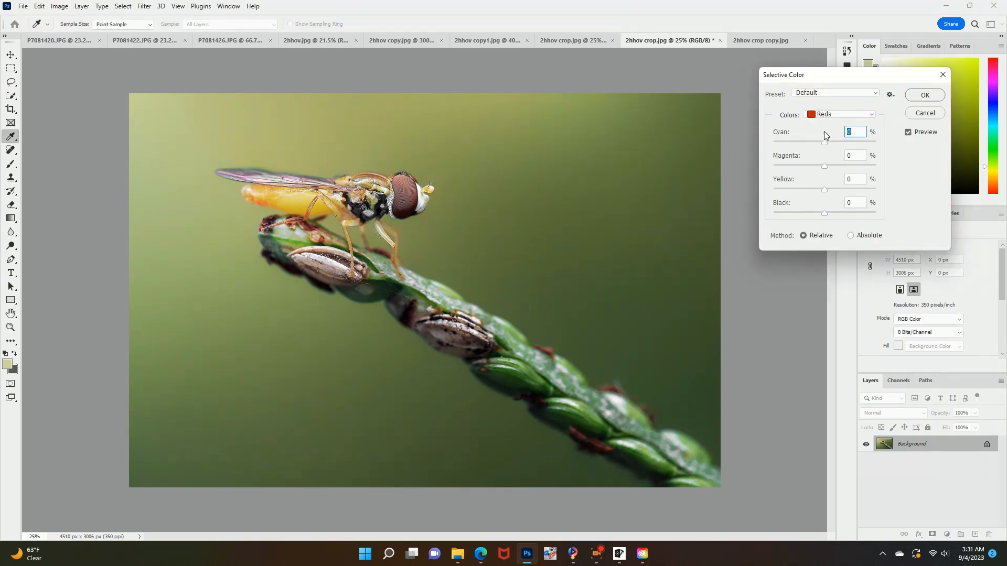
pyautogui.moveTo(835, 212); pyautogui.dragTo(828, 222)
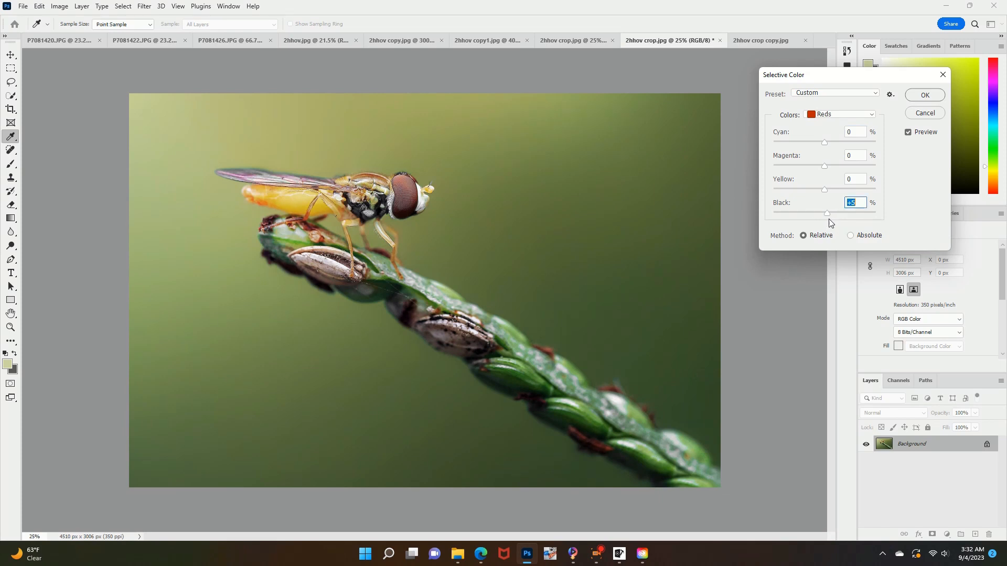
pyautogui.click(839, 114)
pyautogui.click(825, 131)
pyautogui.moveTo(816, 215); pyautogui.dragTo(829, 216)
pyautogui.hotkey('shift', 'Tab')
# Set the Selective Color Greens to Cyan +15%, Magenta +35% and Yellow -28%, and apply the adjustment
pyautogui.click(839, 114)
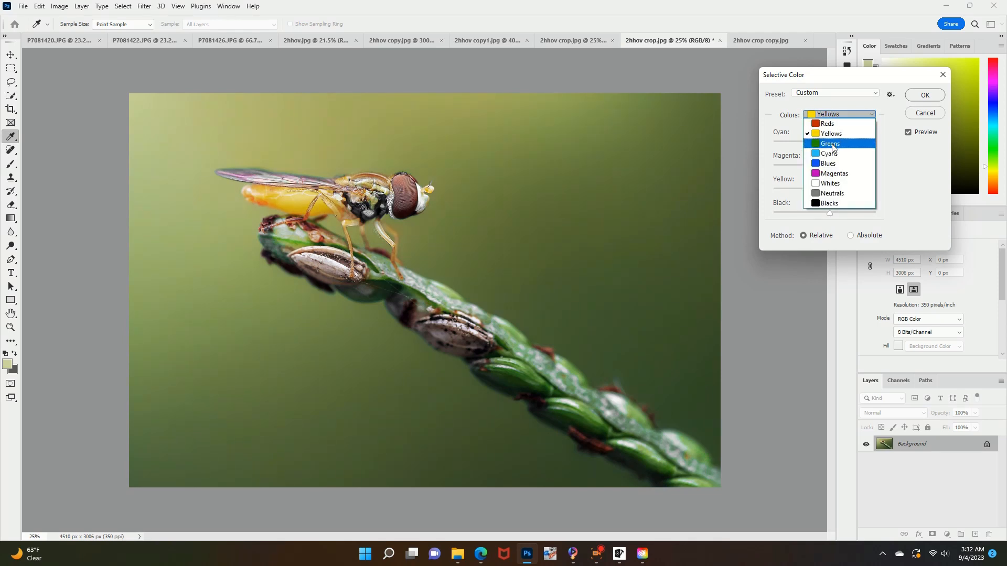
pyautogui.click(833, 145)
pyautogui.moveTo(835, 147); pyautogui.dragTo(833, 147)
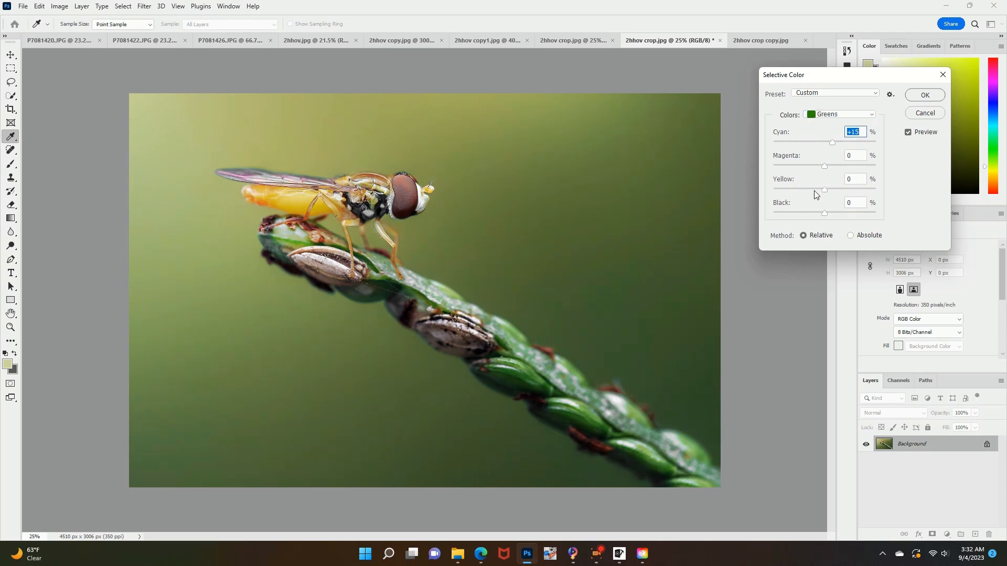
pyautogui.moveTo(824, 190); pyautogui.dragTo(837, 167)
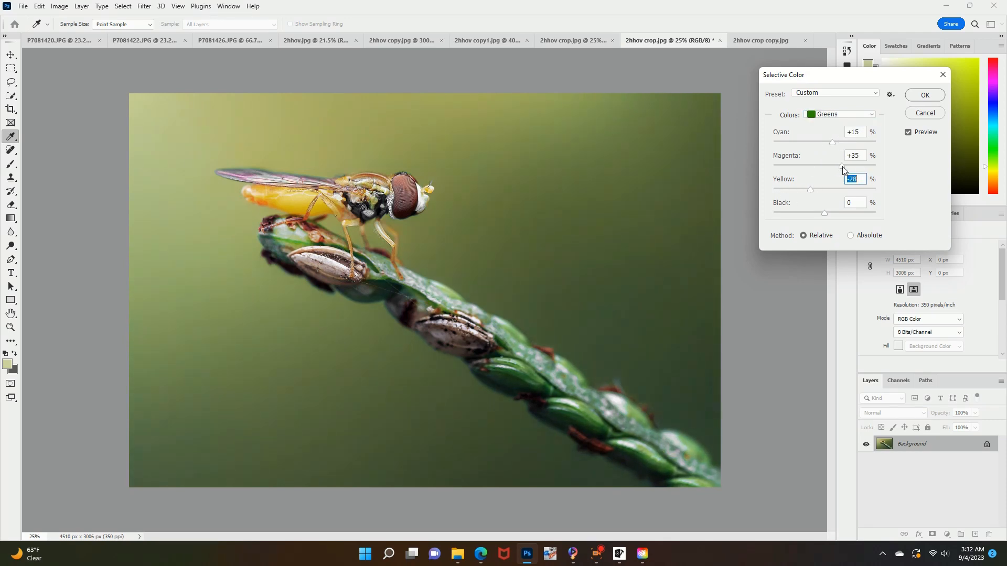
pyautogui.click(839, 114)
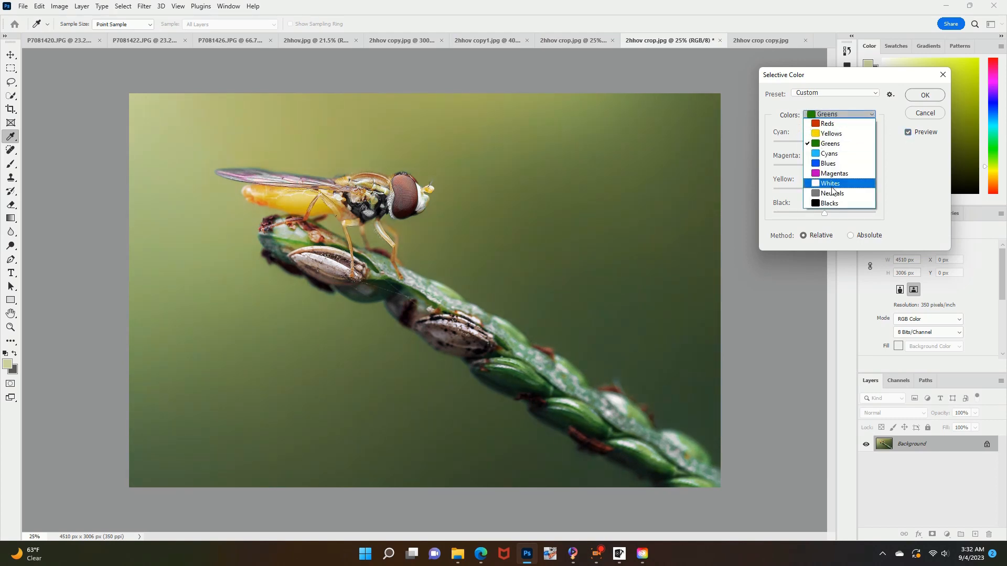
pyautogui.click(837, 184)
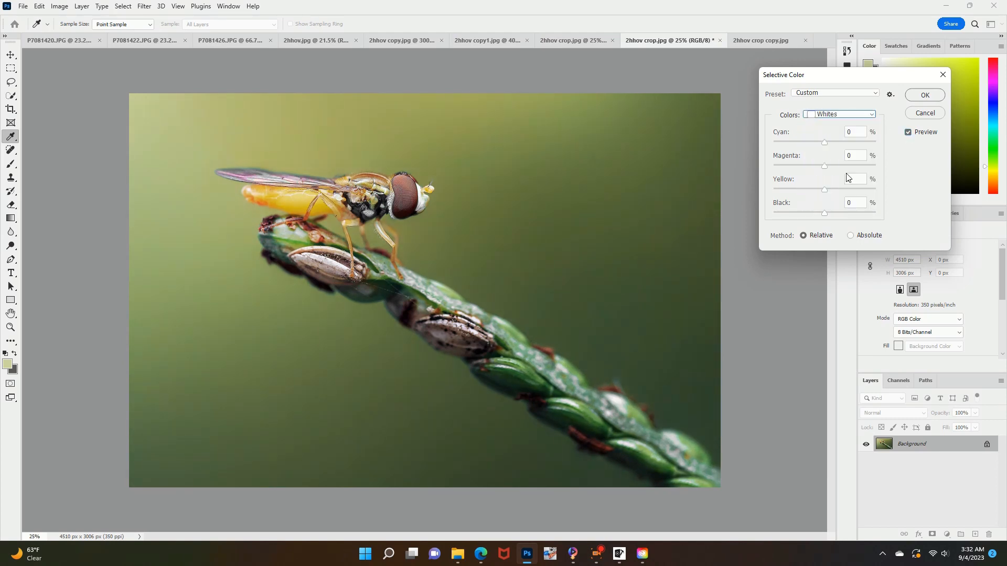
pyautogui.click(917, 96)
# Darken the image edges with a Camera Raw optics vignette of -24
pyautogui.press('z')
pyautogui.click(144, 5)
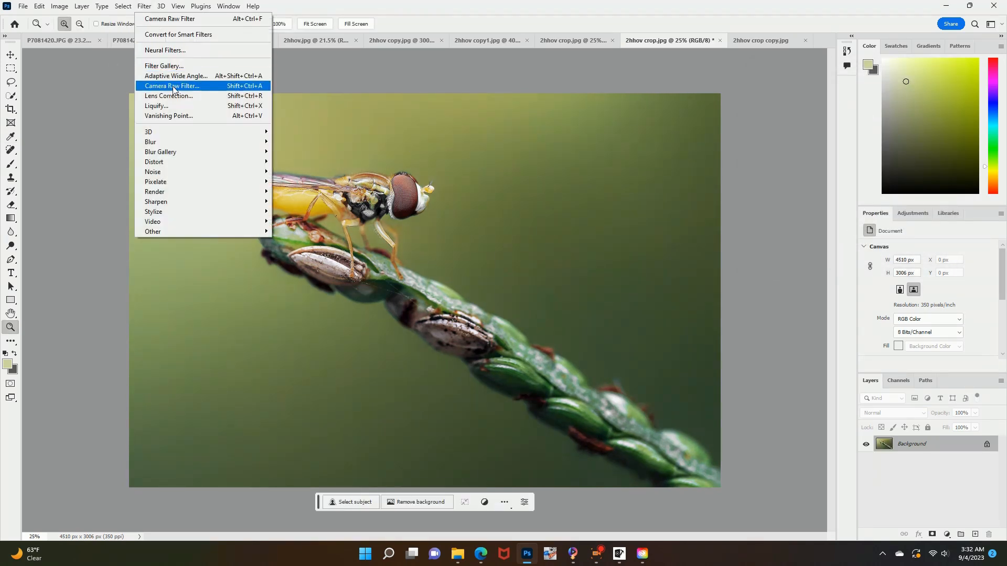
pyautogui.click(178, 84)
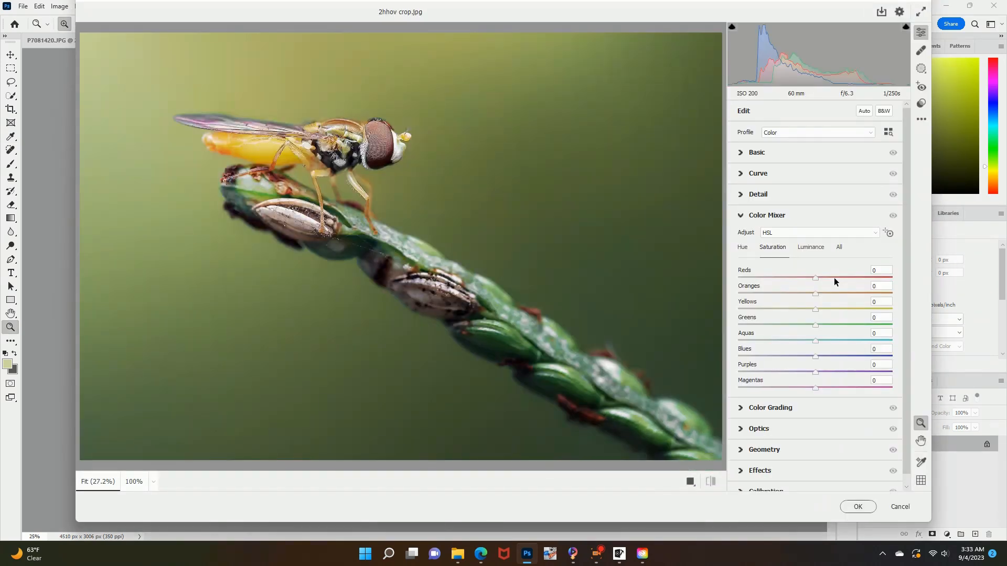
pyautogui.click(783, 426)
pyautogui.click(800, 303)
pyautogui.moveTo(799, 301); pyautogui.dragTo(796, 301)
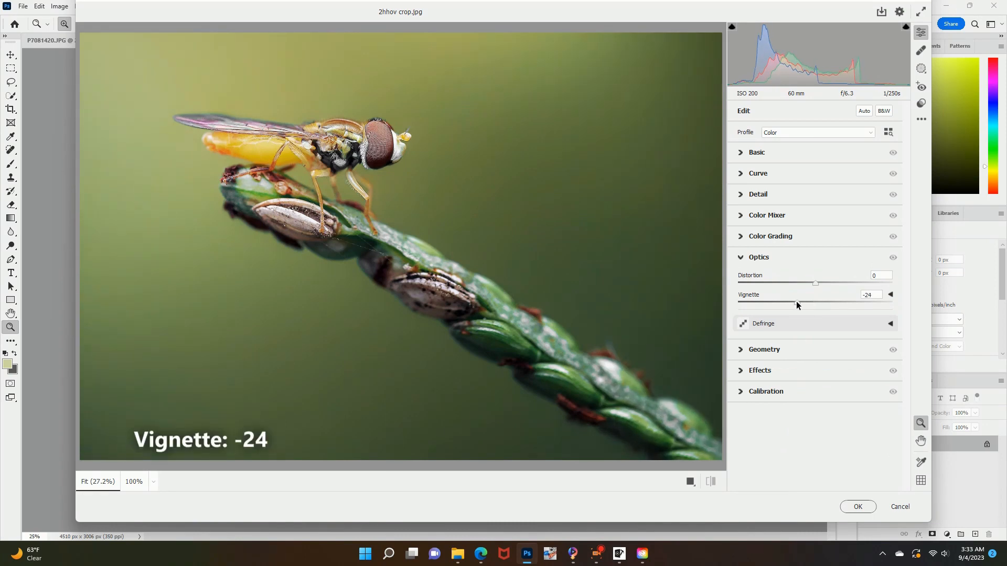
pyautogui.click(858, 506)
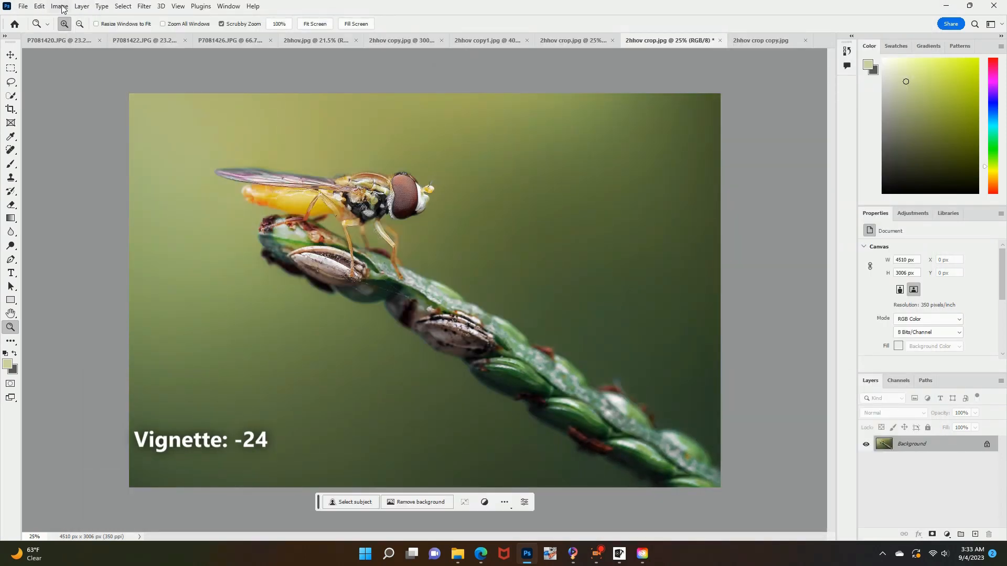
# Start an Exposure adjustment with exposure +0.2, offset +0.0118 and gamma correction 0.84
pyautogui.click(59, 6)
pyautogui.click(578, 131)
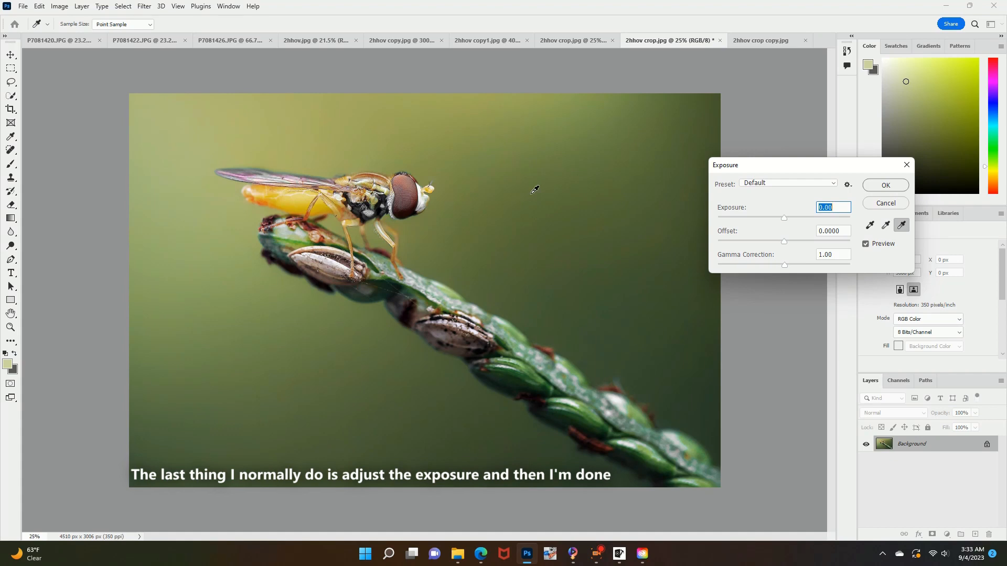
pyautogui.scroll(5, 801, 229)
pyautogui.scroll(1, 840, 239)
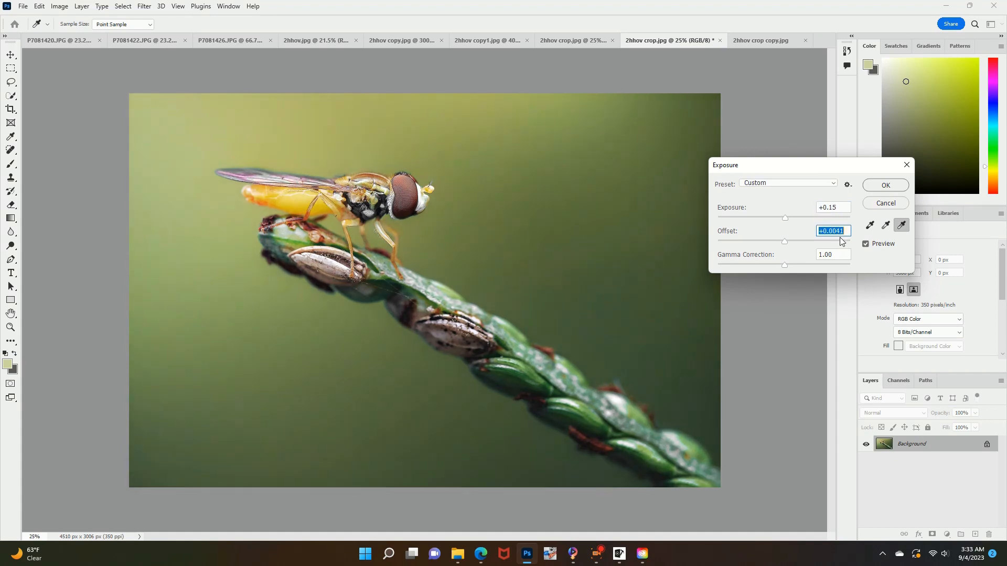
pyautogui.scroll(2, 839, 237)
pyautogui.scroll(-7, 841, 256)
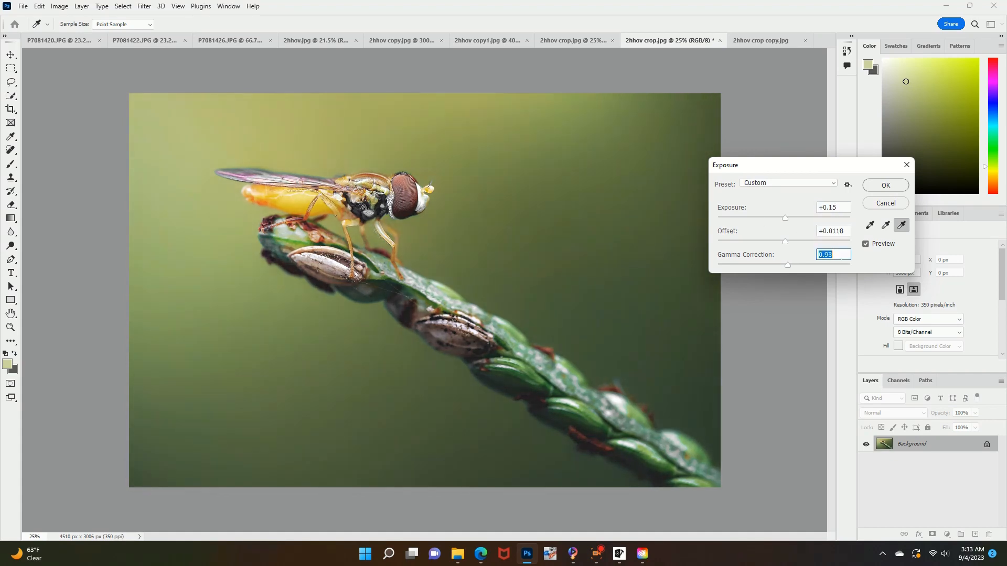
pyautogui.scroll(8, 841, 225)
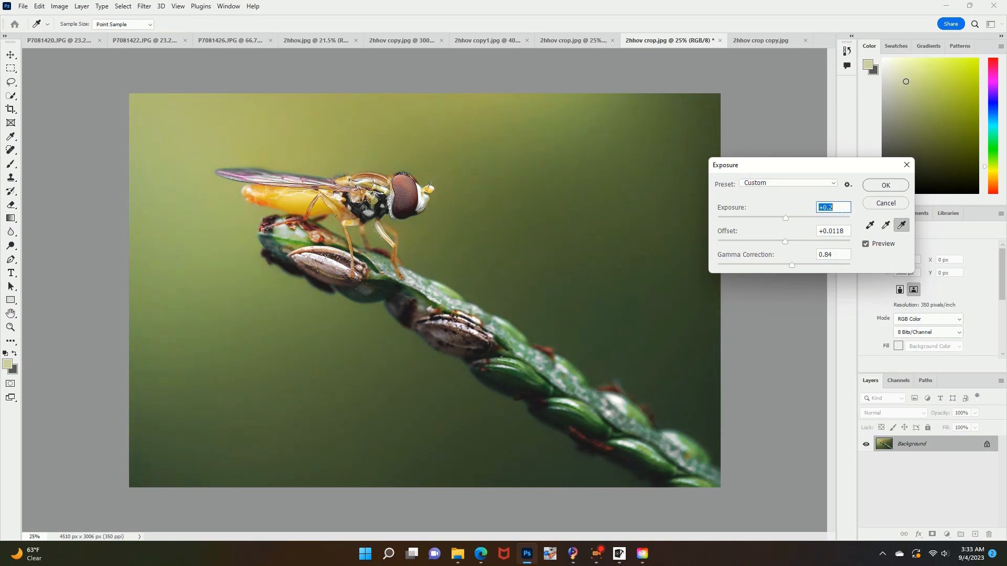
# Refine the Exposure adjustment to exposure +0.28, offset +0.0128 and gamma correction 0.81, comparing with the original, and apply it
pyautogui.click(866, 243)
pyautogui.click(880, 247)
pyautogui.scroll(3, 839, 207)
pyautogui.scroll(3, 839, 231)
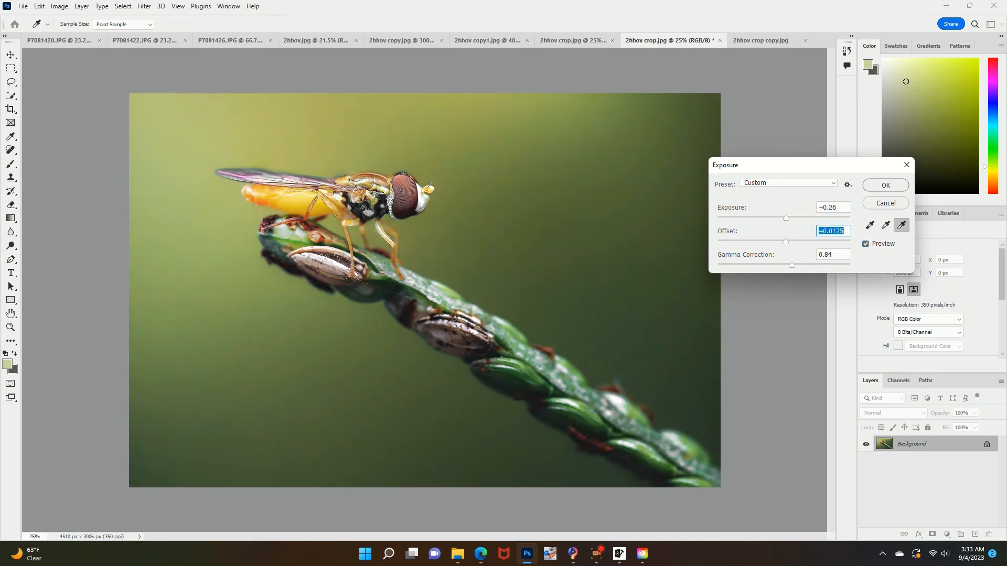
pyautogui.click(866, 244)
pyautogui.click(866, 244)
pyautogui.scroll(-1, 833, 255)
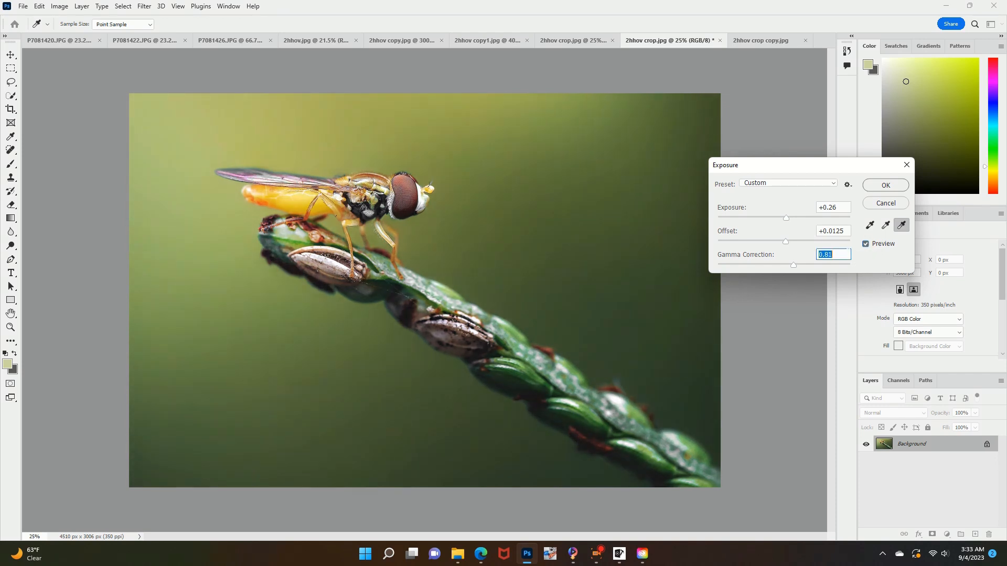
pyautogui.scroll(2, 833, 207)
pyautogui.scroll(3, 833, 231)
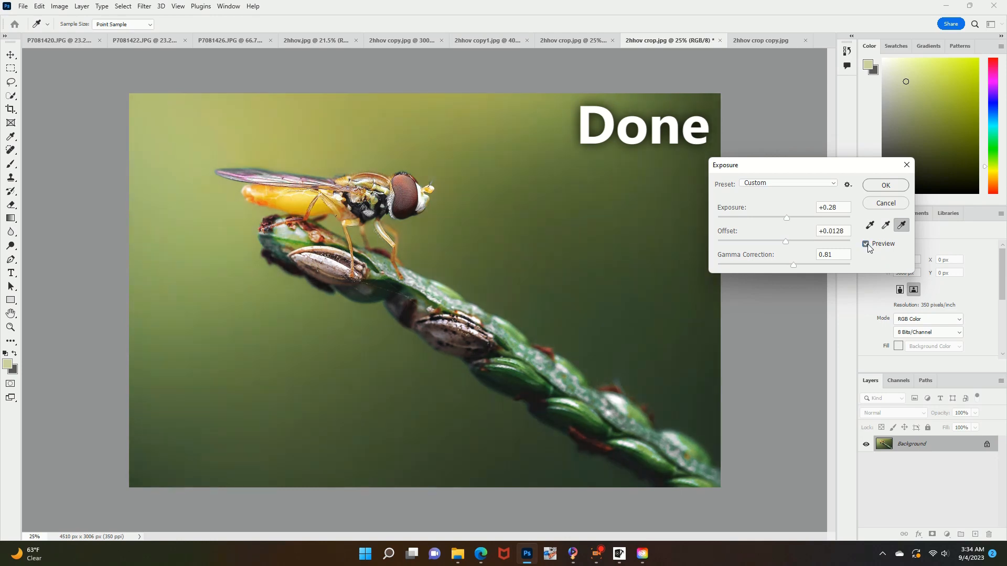
pyautogui.click(884, 186)
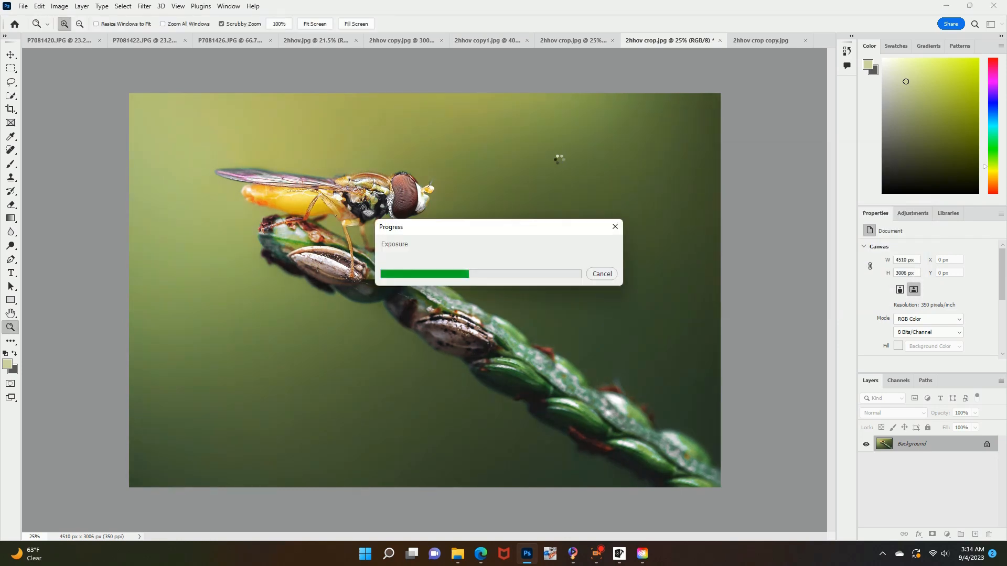